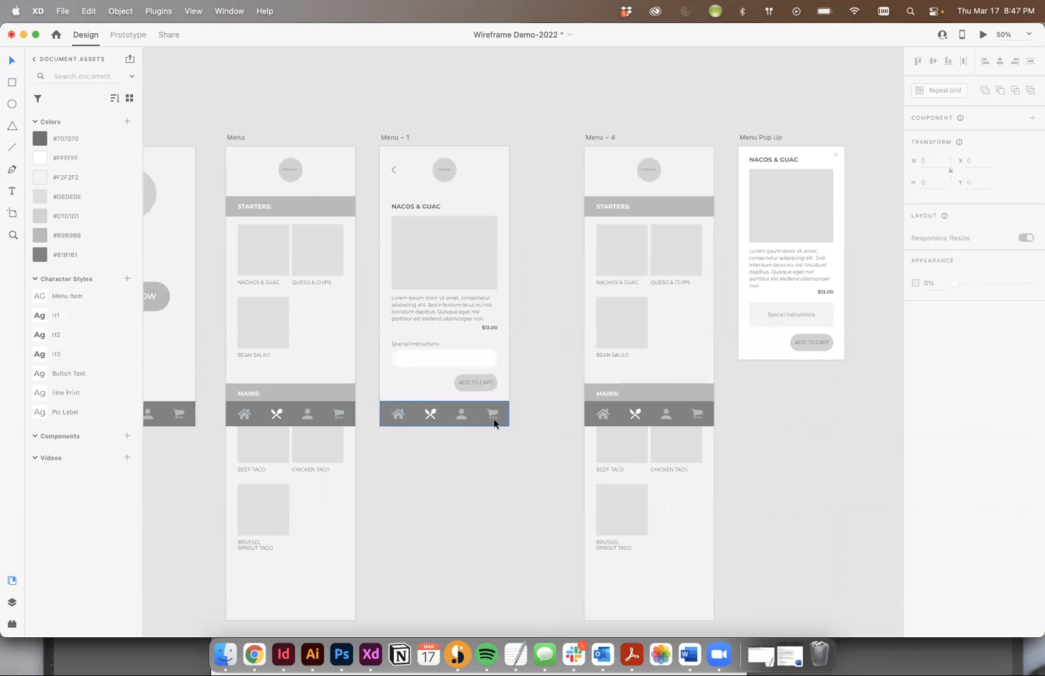
Step: Look over the wireframe artboards, from the onboarding screens through the menu variations in both rows
{"action": "scroll", "coordinate": [493, 419], "scroll_direction": "down", "scroll_amount": 10}
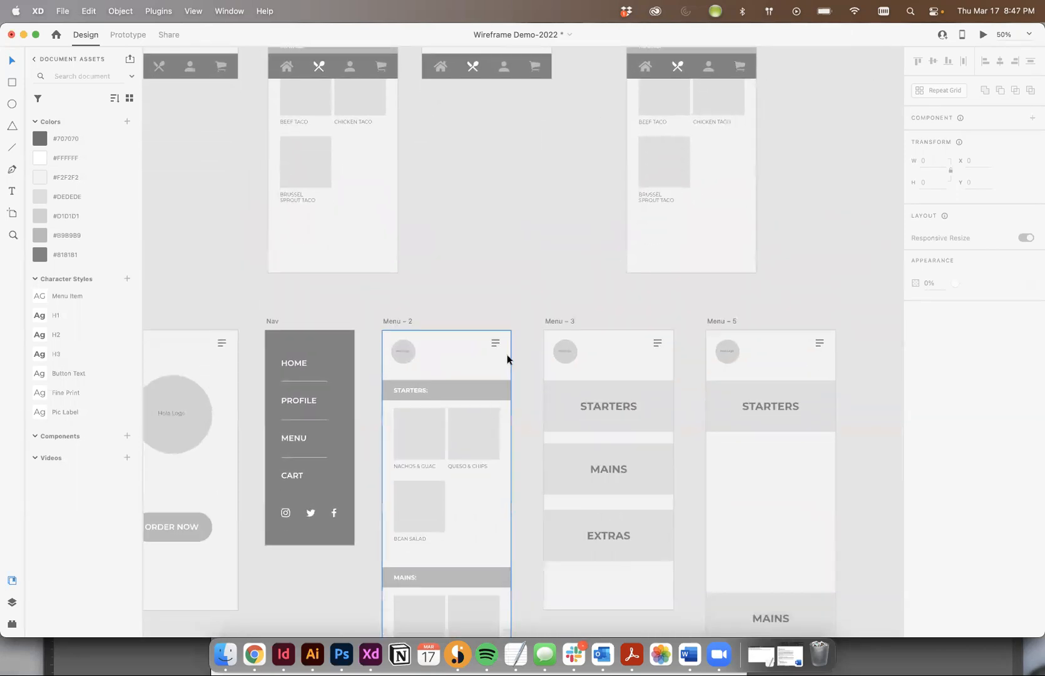
{"action": "scroll", "coordinate": [504, 352], "scroll_direction": "up", "scroll_amount": 8}
{"action": "scroll", "coordinate": [504, 353], "scroll_direction": "up", "scroll_amount": 3}
{"action": "scroll", "coordinate": [504, 352], "scroll_direction": "left", "scroll_amount": 15}
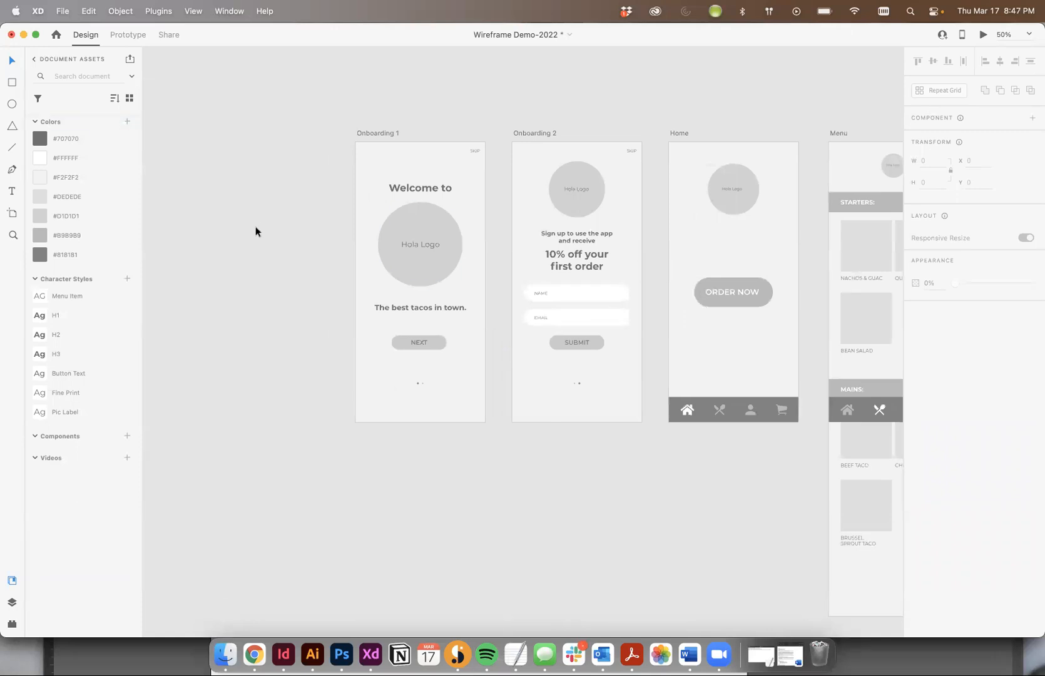
{"action": "scroll", "coordinate": [510, 240], "scroll_direction": "right", "scroll_amount": 2}
{"action": "left_click_drag", "start_coordinate": [510, 241], "coordinate": [298, 254]}
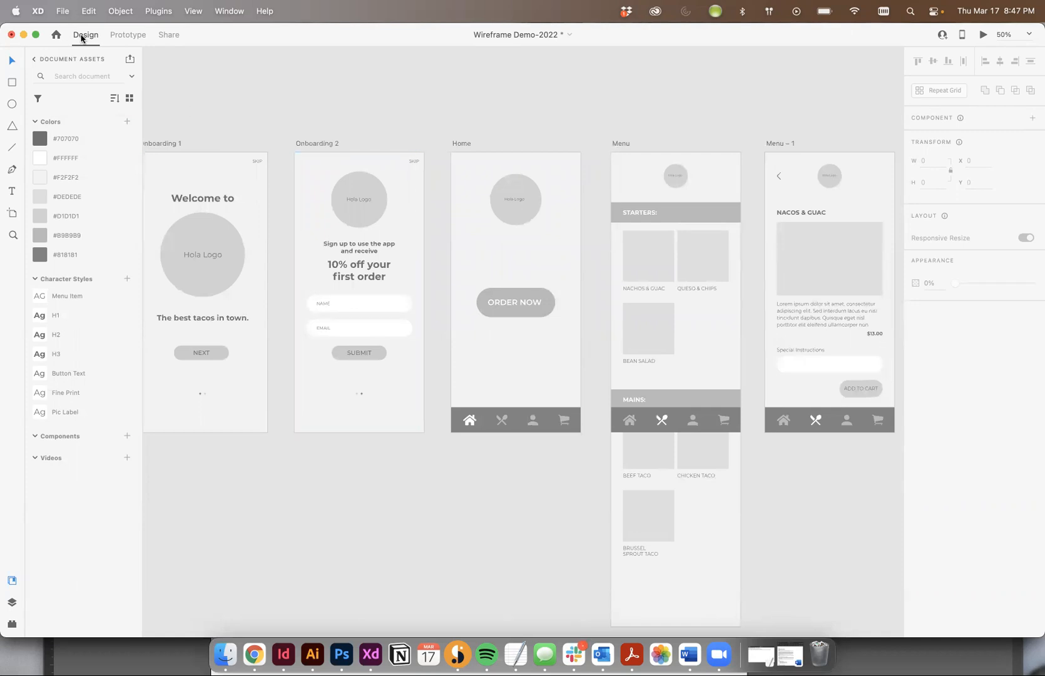
Step: Inspect the bottom navigation bar group on the Home, Menu and Menu – 1 artboards, undoing any accidental move
{"action": "mouse_move", "coordinate": [481, 412]}
{"action": "left_mouse_down"}
{"action": "mouse_move", "coordinate": [482, 397]}
{"action": "mouse_move", "coordinate": [470, 421]}
{"action": "left_mouse_up"}
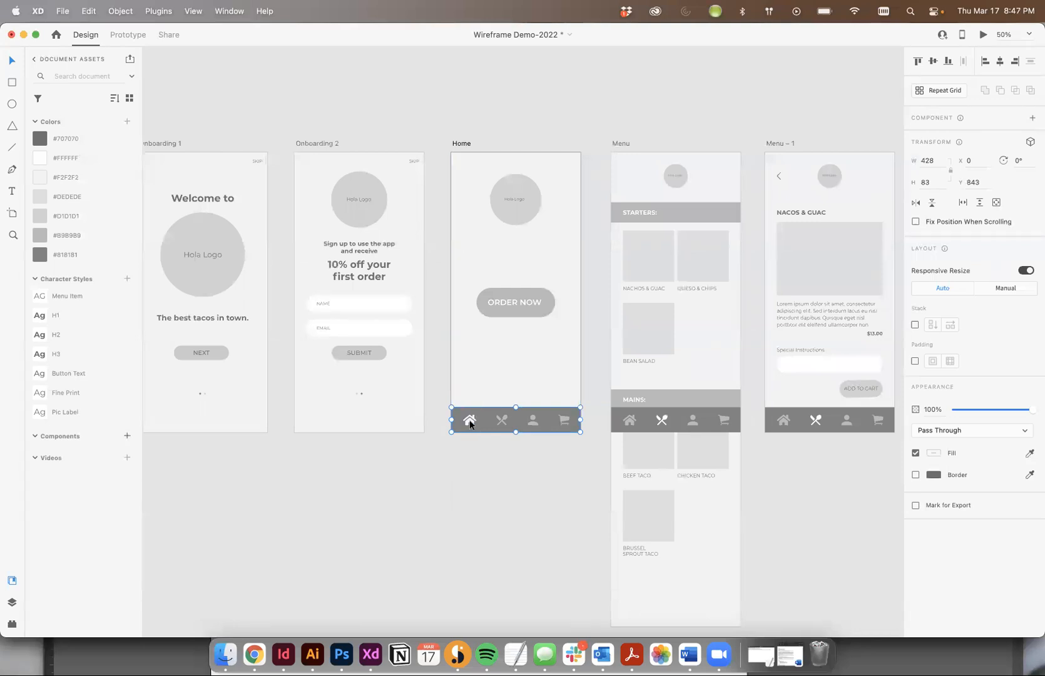
{"action": "left_click", "coordinate": [627, 428]}
{"action": "scroll", "coordinate": [627, 428], "scroll_direction": "right", "scroll_amount": 5}
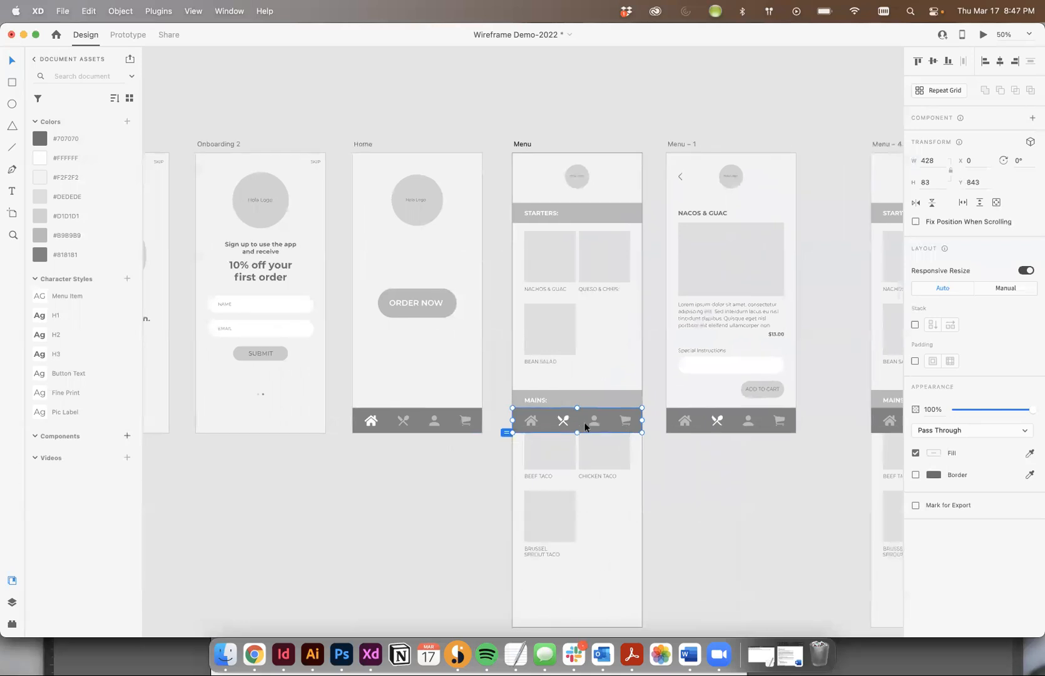
{"action": "left_click_drag", "start_coordinate": [700, 416], "coordinate": [704, 395]}
{"action": "key", "text": "super+z"}
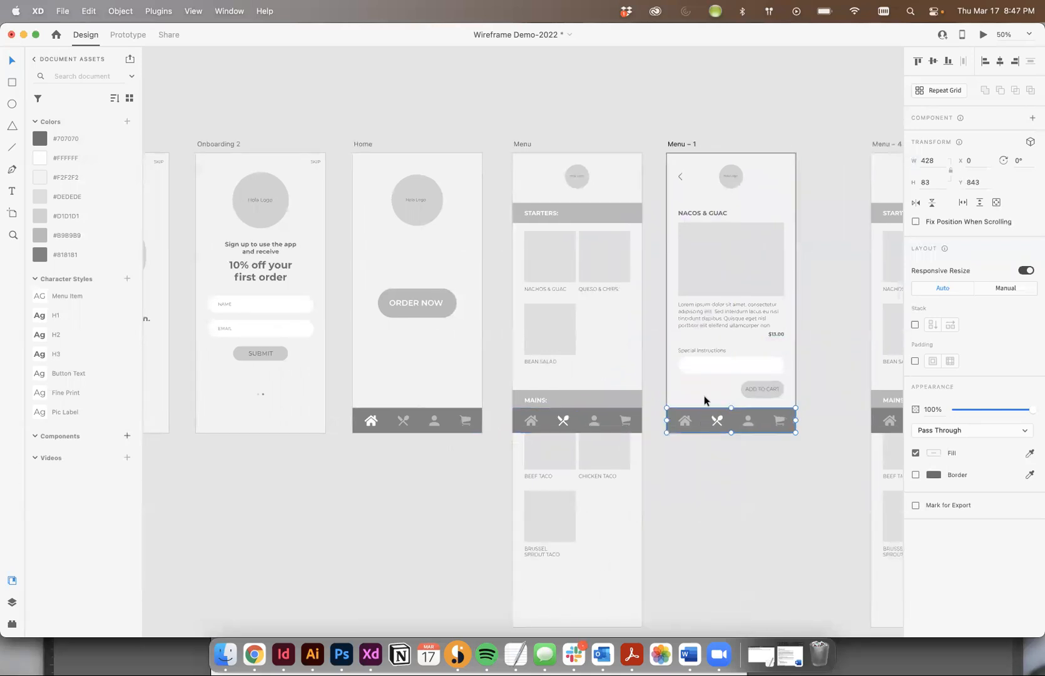
Step: Show the Home artboard's layers and check where its Sticky Nav group sits in the stacking order
{"action": "left_click", "coordinate": [363, 145]}
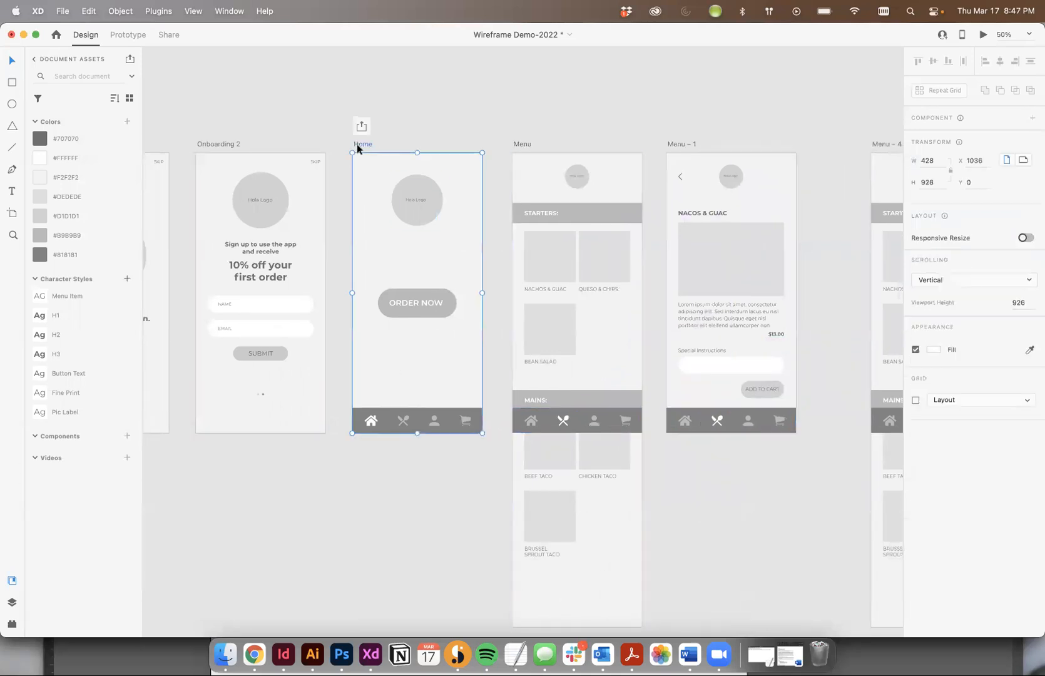
{"action": "left_click", "coordinate": [11, 603]}
{"action": "left_click", "coordinate": [419, 424]}
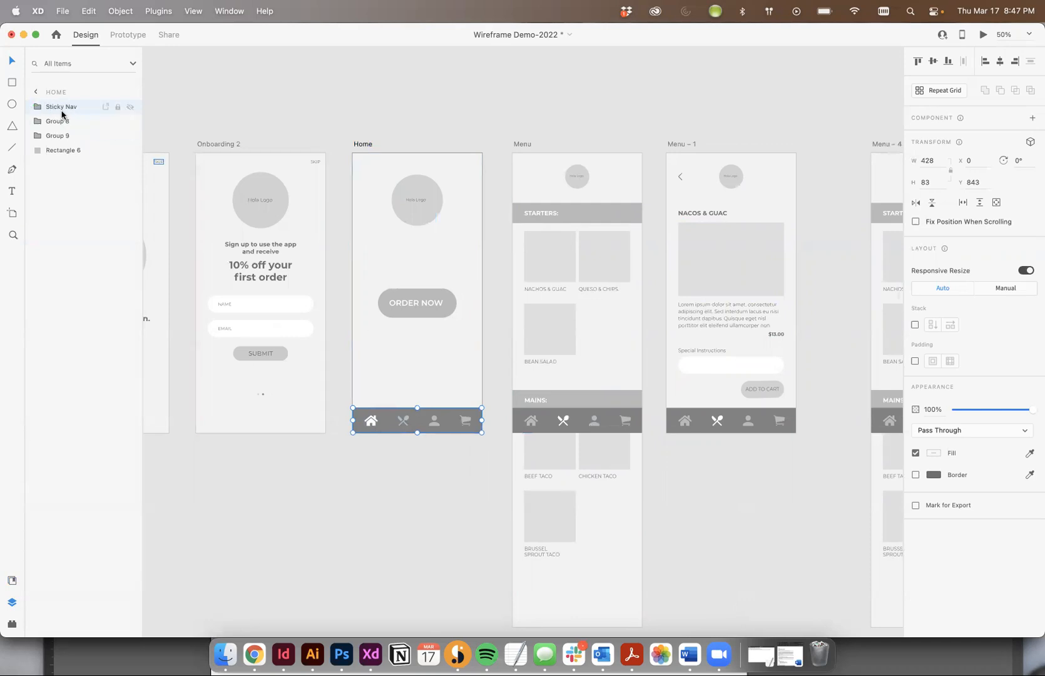
Step: Try moving the Sticky Menu group below Rectangle 9 in the Menu artboard's layer order, and undo the move
{"action": "left_click", "coordinate": [583, 416]}
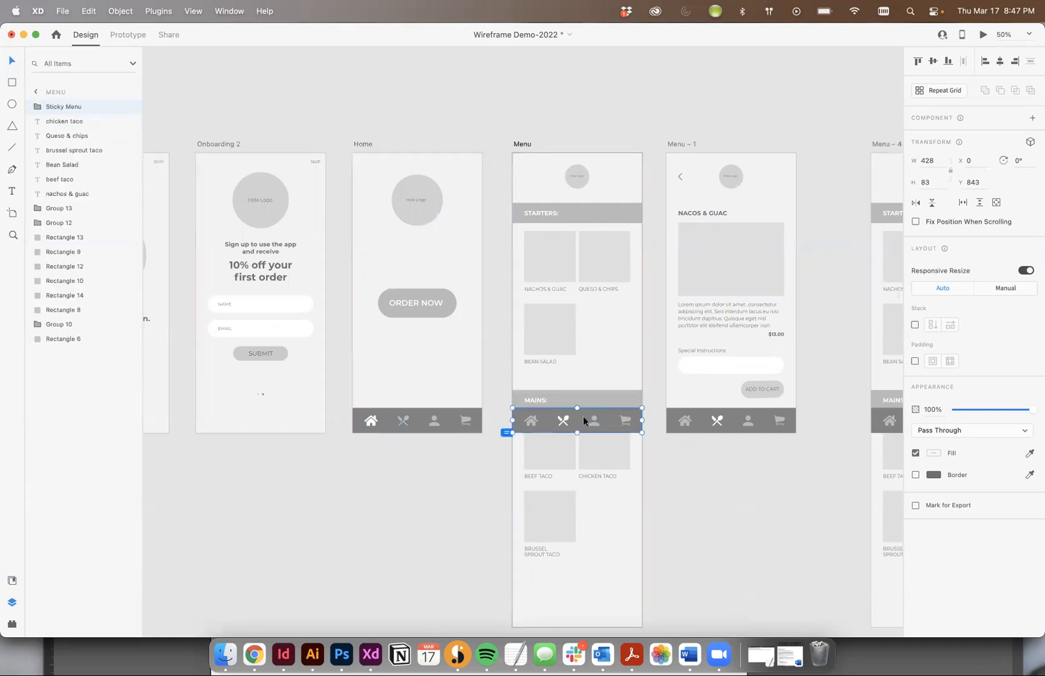
{"action": "left_click_drag", "start_coordinate": [62, 107], "coordinate": [67, 254]}
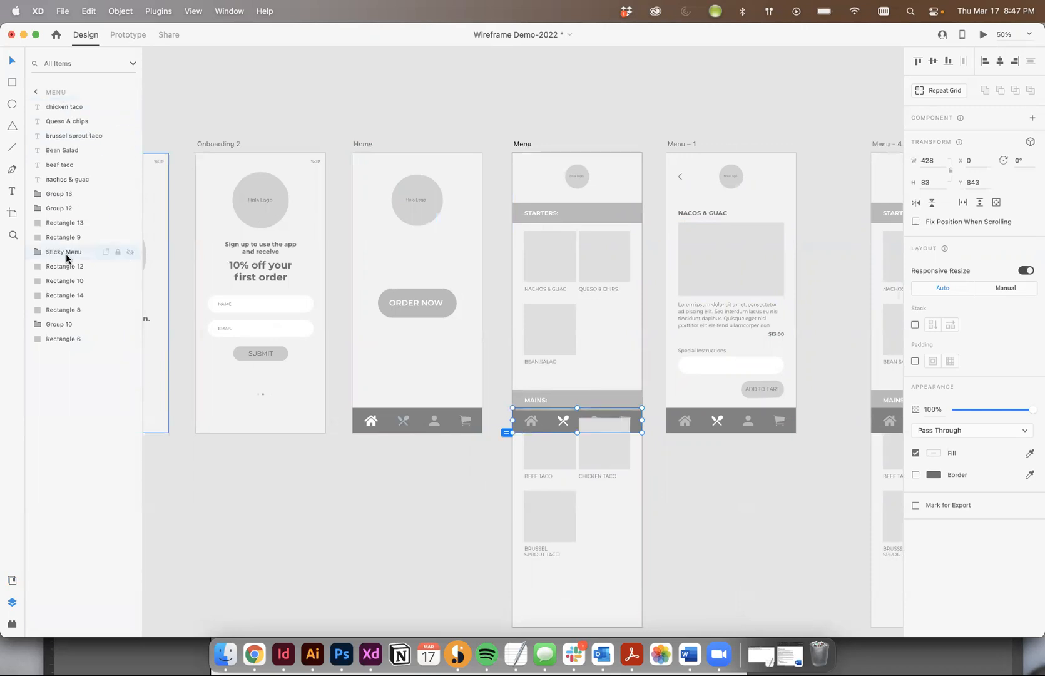
{"action": "key", "text": "super+z"}
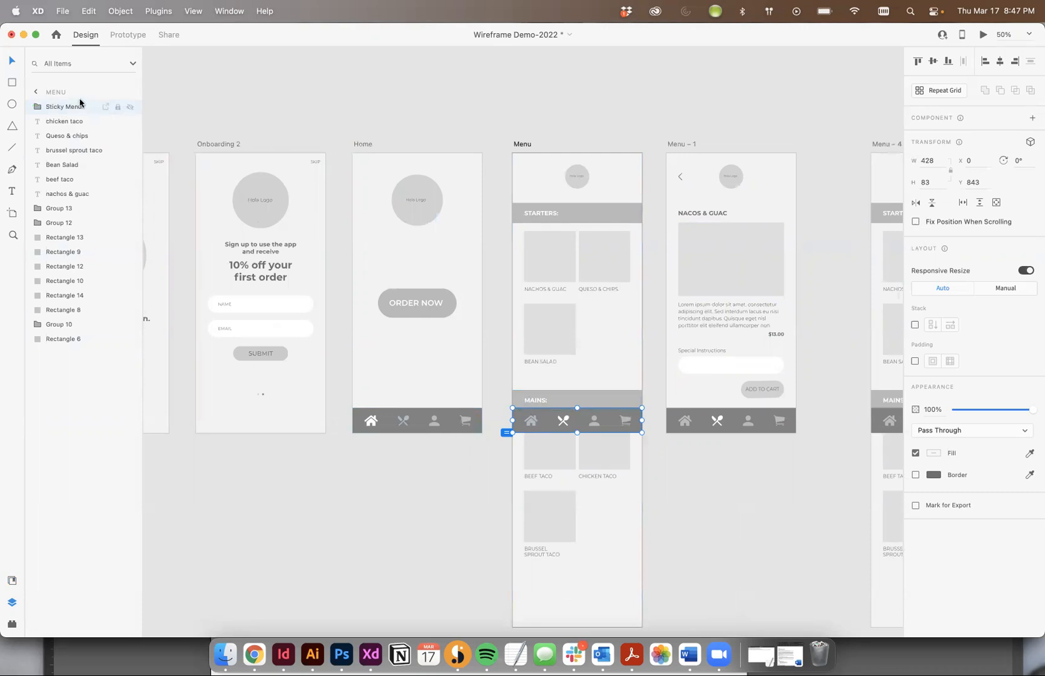
Step: Move the Sticky Menu group above Group 30 to the front of the Menu – 1 artboard's layer order
{"action": "left_click", "coordinate": [709, 414]}
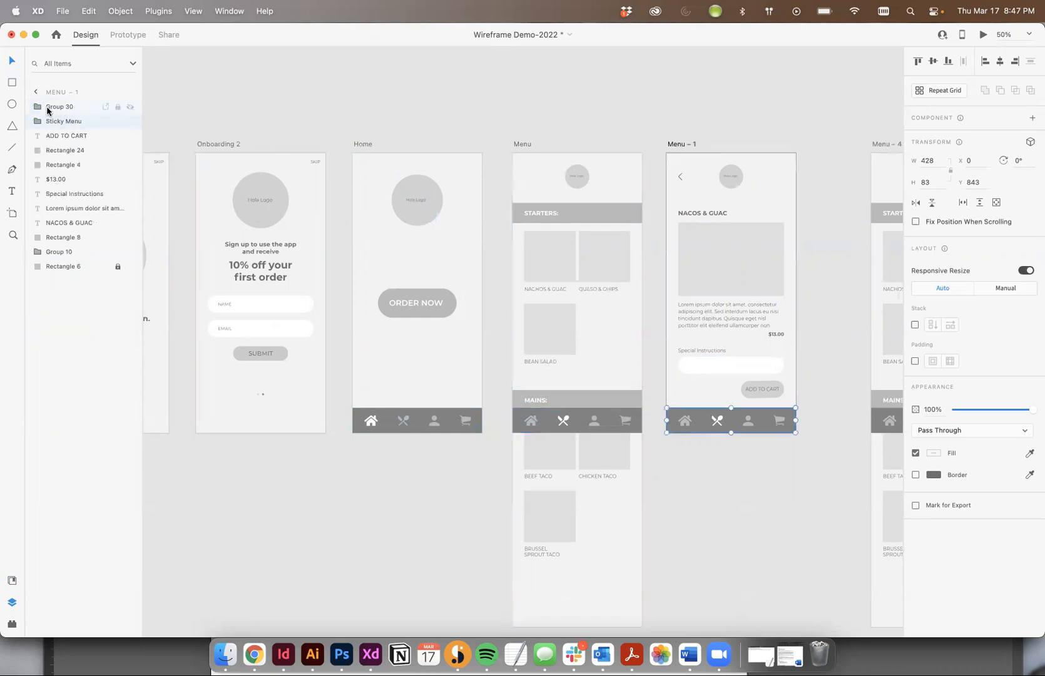
{"action": "left_click_drag", "start_coordinate": [44, 122], "coordinate": [38, 104]}
Step: Check the Sticky Menu group's stacking position on the Menu – 4 artboard and look over the neighbouring artboards
{"action": "scroll", "coordinate": [650, 327], "scroll_direction": "right", "scroll_amount": 5}
{"action": "left_click", "coordinate": [740, 412]}
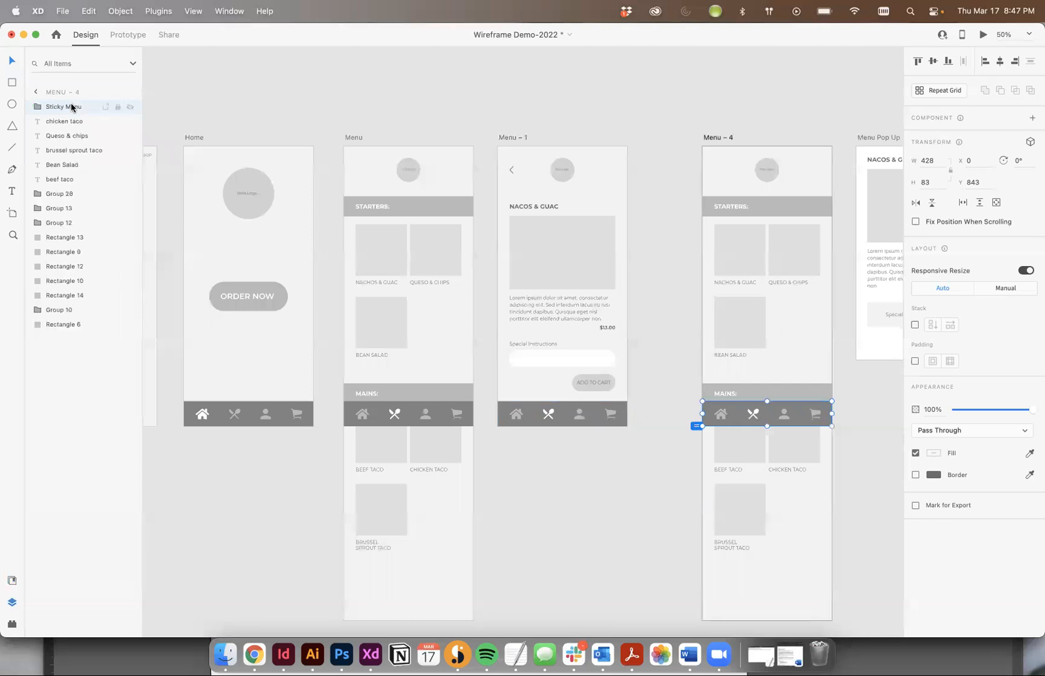
{"action": "scroll", "coordinate": [586, 270], "scroll_direction": "right", "scroll_amount": 5}
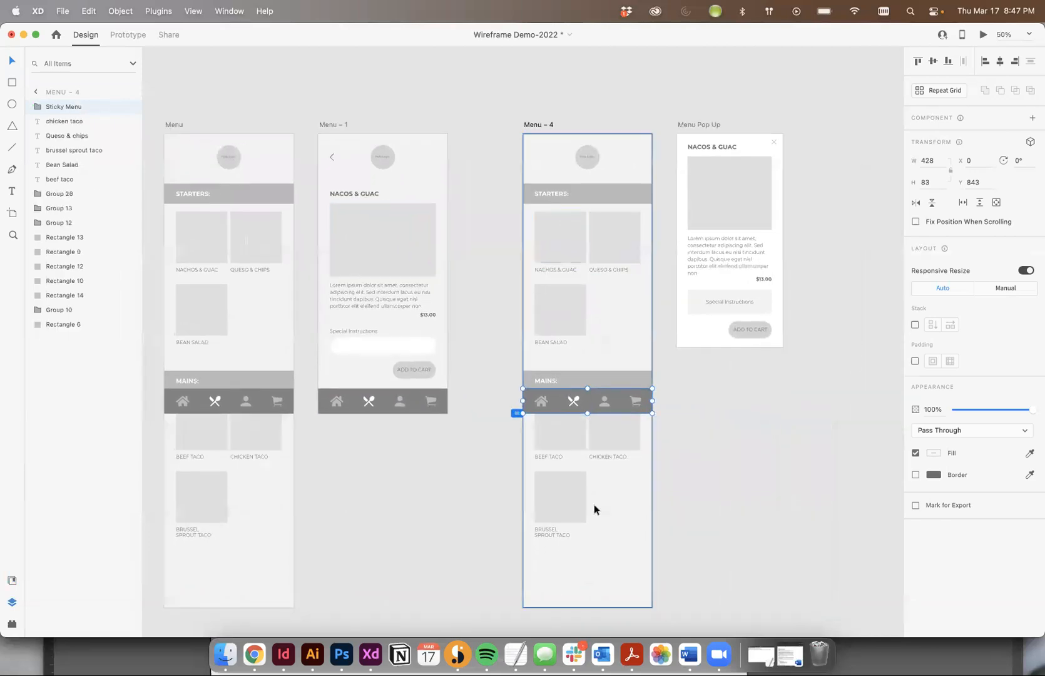
{"action": "scroll", "coordinate": [249, 432], "scroll_direction": "down", "scroll_amount": 2}
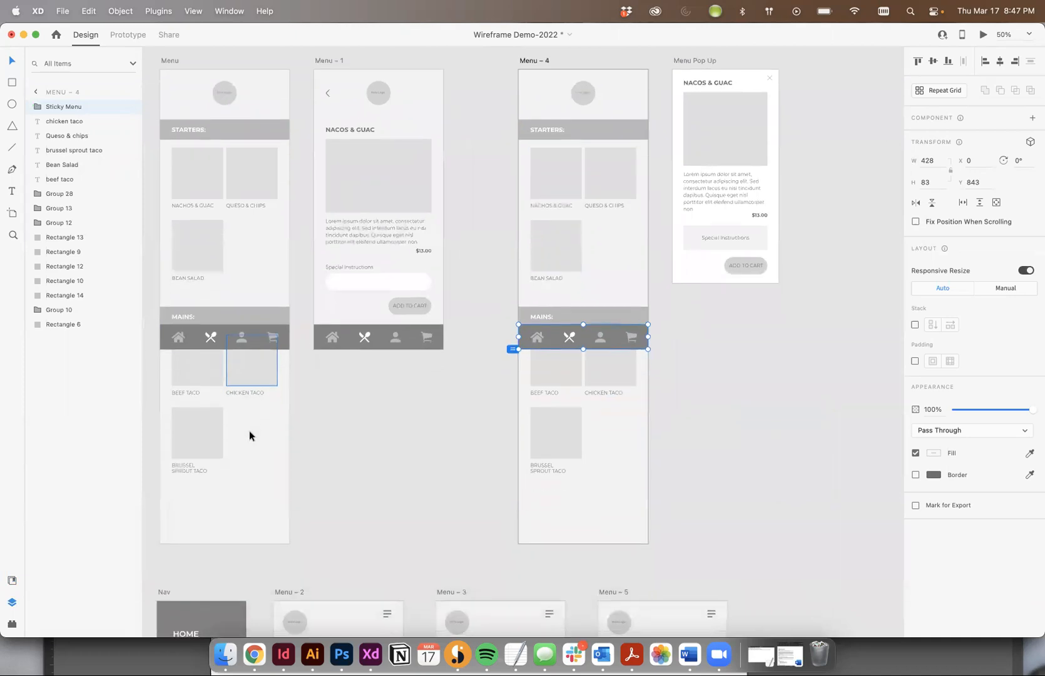
{"action": "scroll", "coordinate": [249, 430], "scroll_direction": "left", "scroll_amount": 5}
{"action": "scroll", "coordinate": [249, 431], "scroll_direction": "up", "scroll_amount": 3}
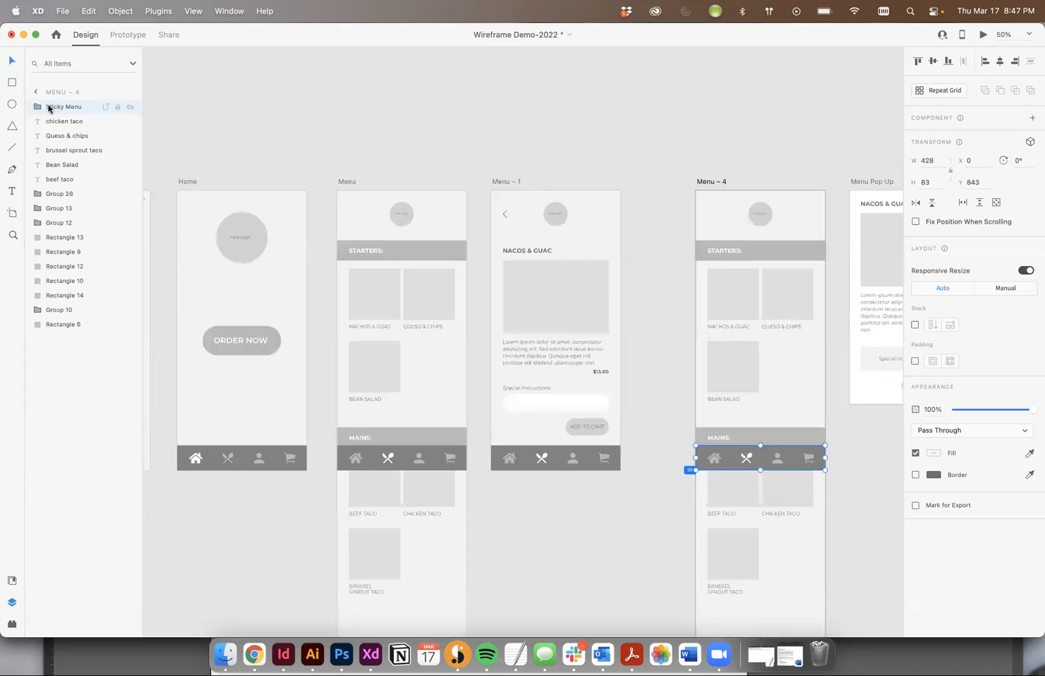
{"action": "scroll", "coordinate": [335, 185], "scroll_direction": "left", "scroll_amount": 3}
{"action": "scroll", "coordinate": [335, 185], "scroll_direction": "up", "scroll_amount": 1}
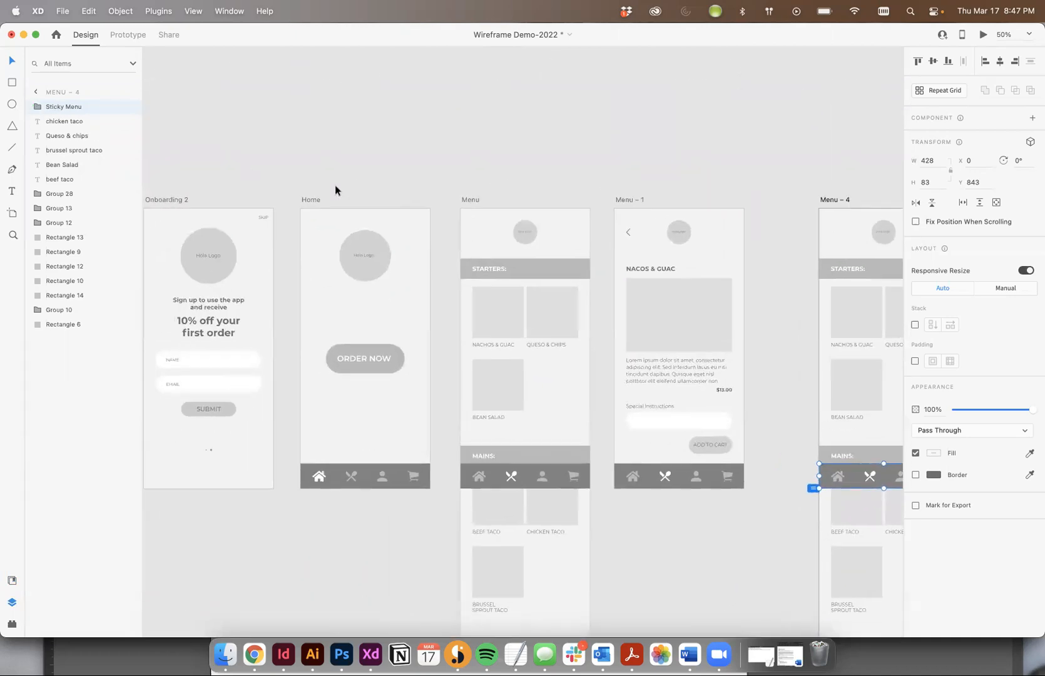
Step: Switch to Prototype mode and select the Onboarding 1 artboard
{"action": "left_click", "coordinate": [182, 71]}
{"action": "left_click", "coordinate": [132, 34]}
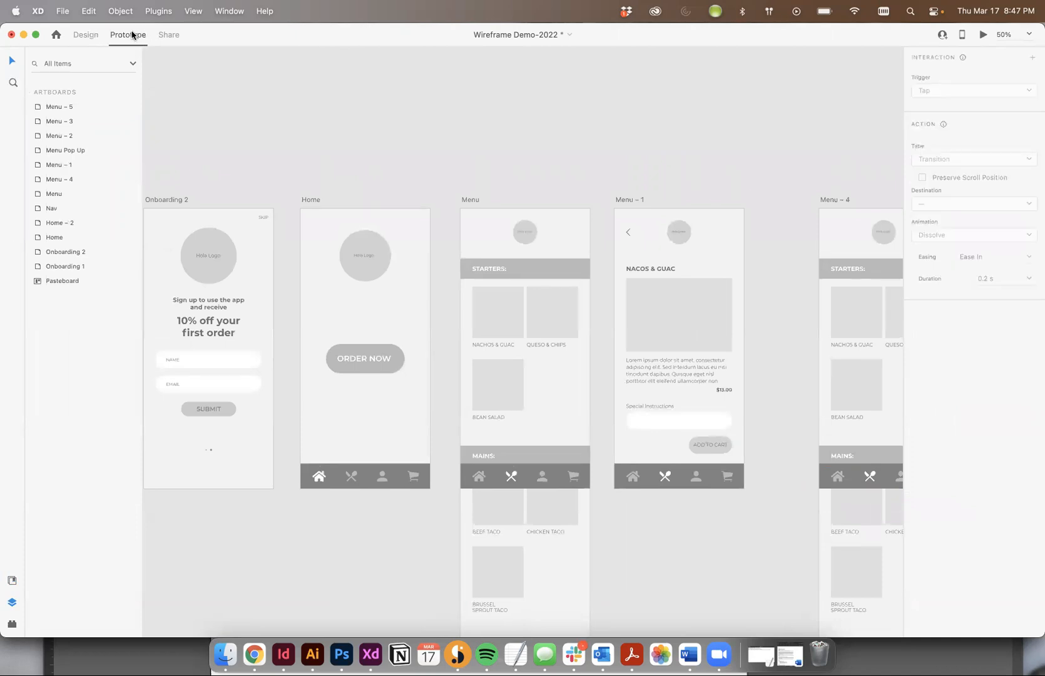
{"action": "scroll", "coordinate": [240, 93], "scroll_direction": "left", "scroll_amount": 5}
{"action": "scroll", "coordinate": [240, 94], "scroll_direction": "up", "scroll_amount": 1}
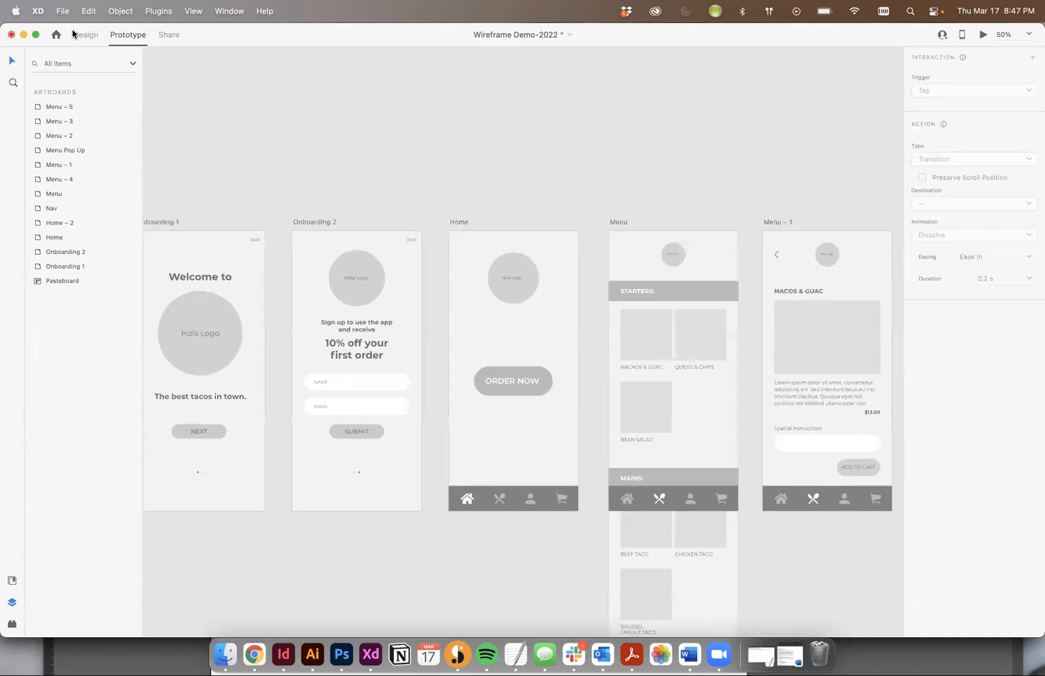
{"action": "scroll", "coordinate": [195, 92], "scroll_direction": "left", "scroll_amount": 2}
{"action": "scroll", "coordinate": [194, 91], "scroll_direction": "left", "scroll_amount": 2}
{"action": "scroll", "coordinate": [195, 92], "scroll_direction": "up", "scroll_amount": 1}
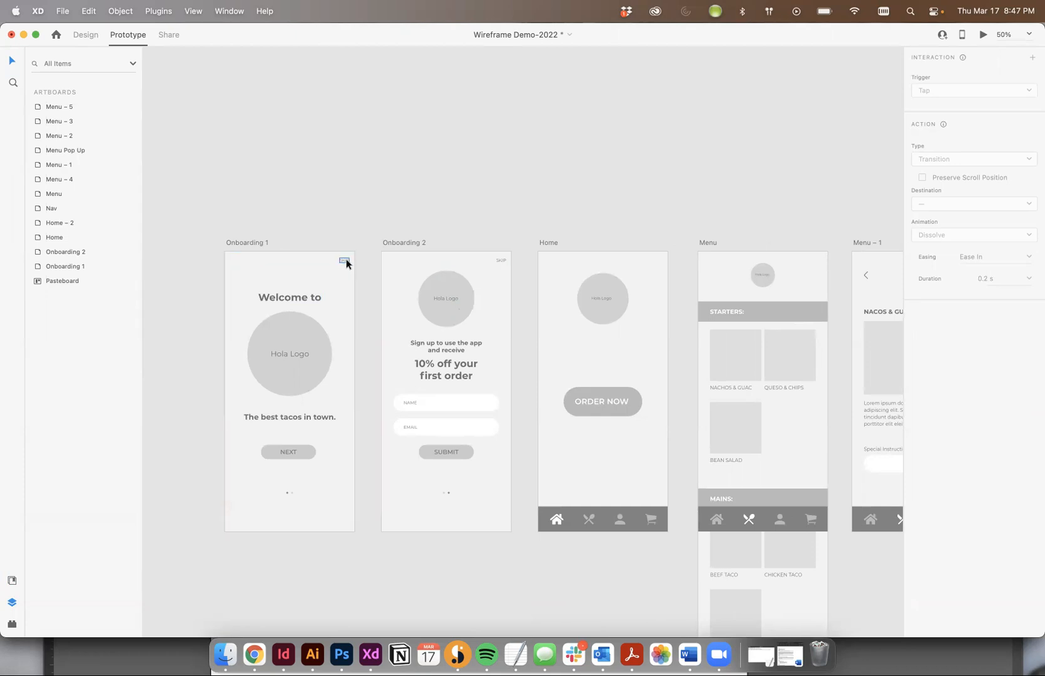
{"action": "left_click", "coordinate": [252, 241]}
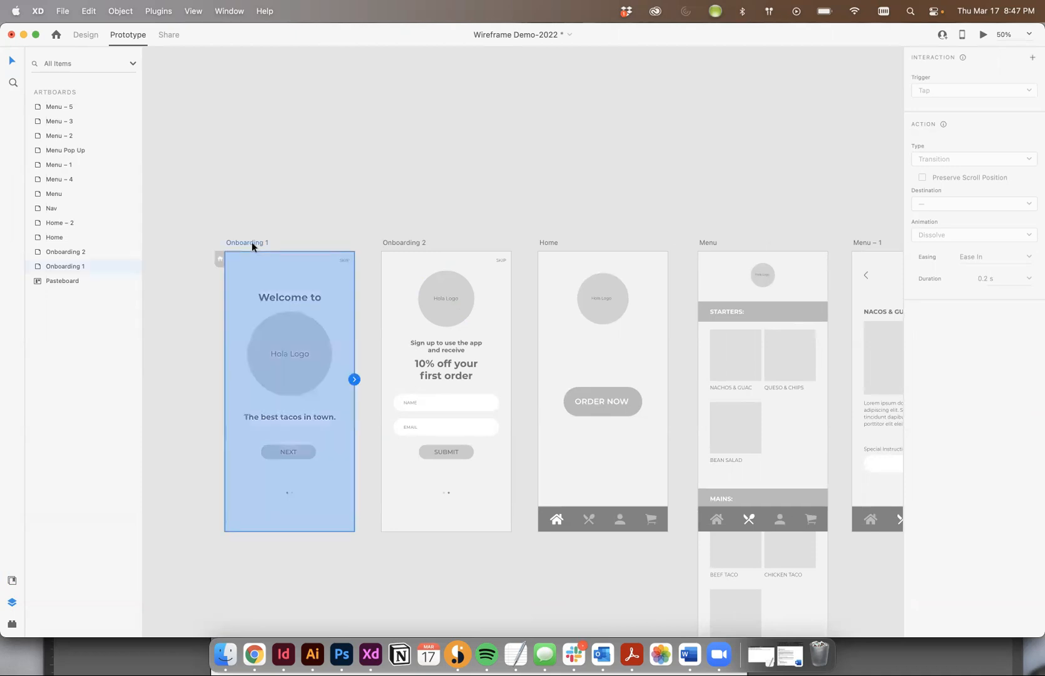
Step: Link the NEXT button on Onboarding 1 to the Onboarding 2 artboard with a tap transition
{"action": "left_click", "coordinate": [305, 451]}
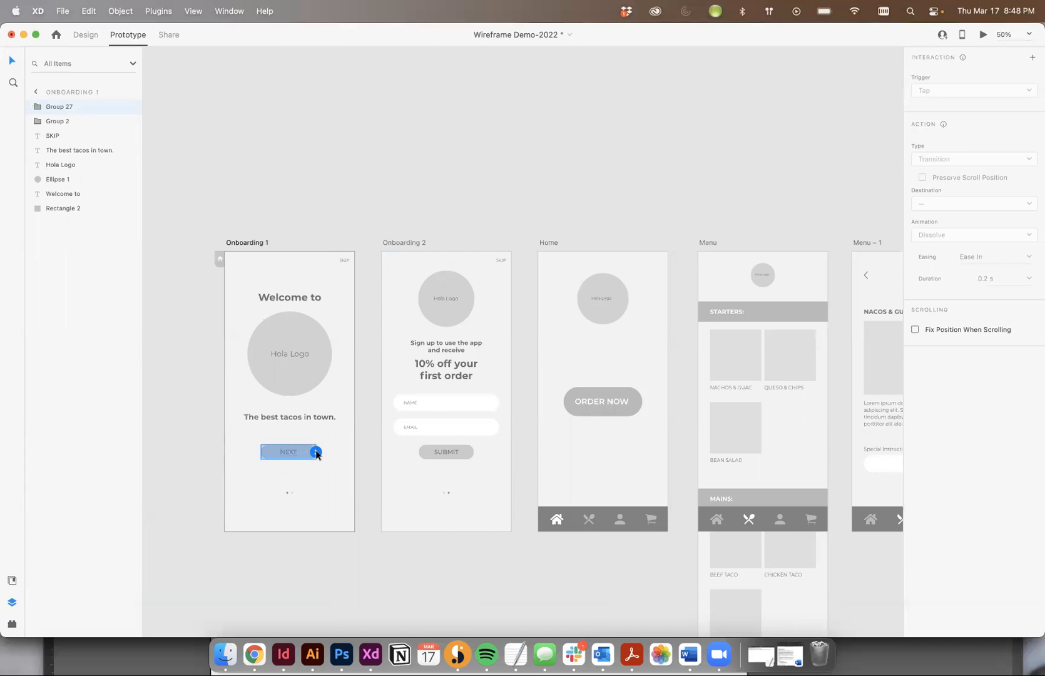
{"action": "left_click", "coordinate": [316, 452]}
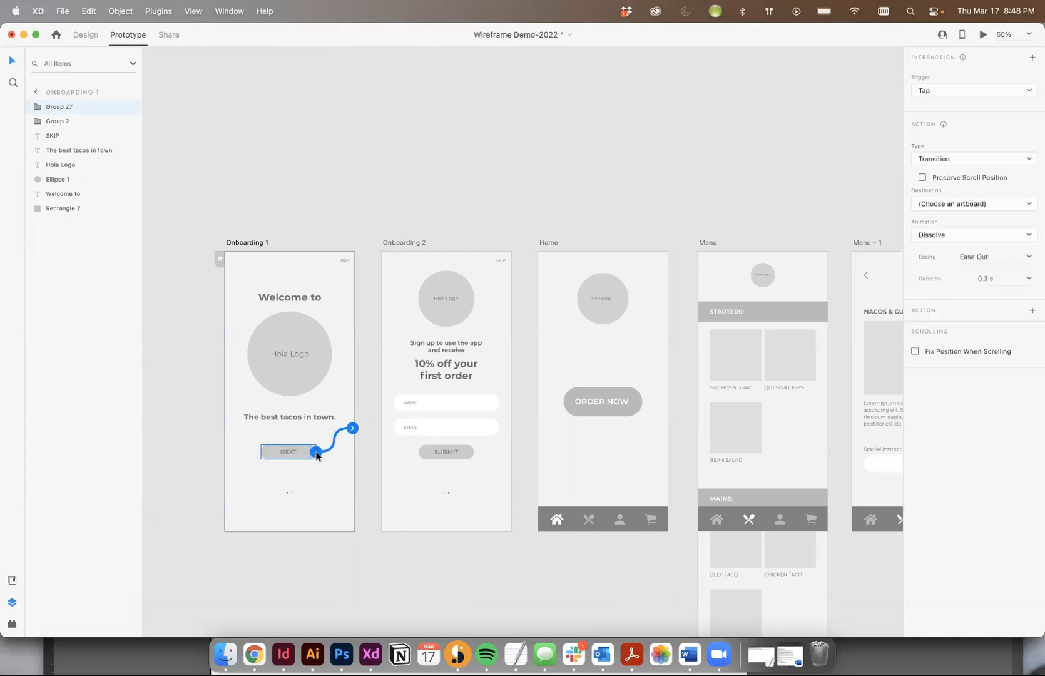
{"action": "left_click_drag", "start_coordinate": [353, 428], "coordinate": [406, 379]}
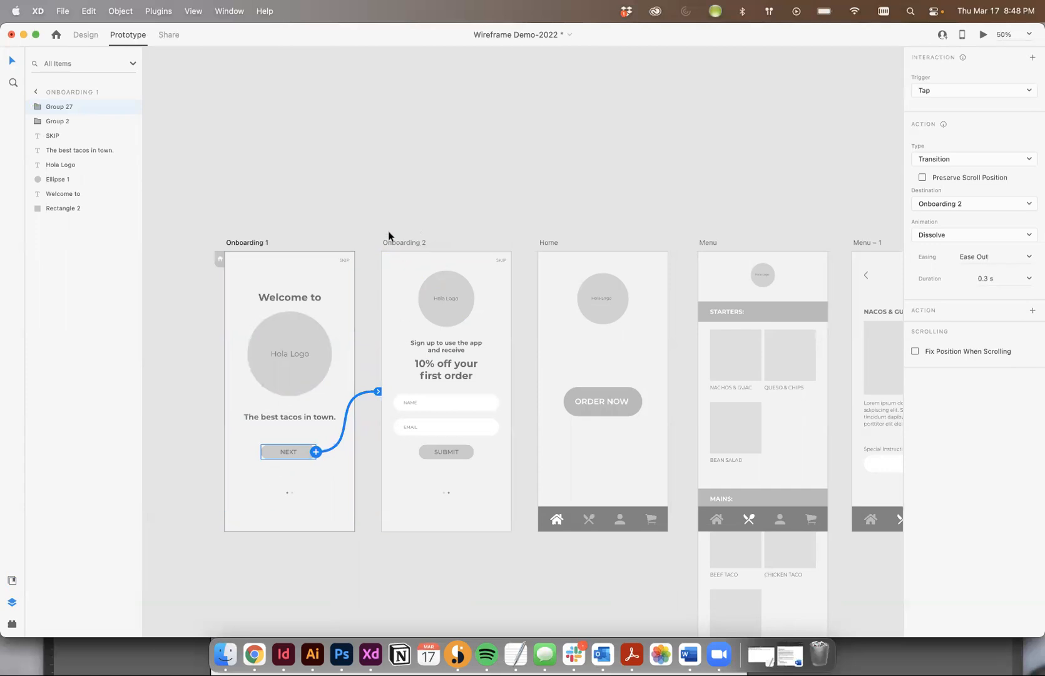
Step: Link the SUBMIT button on Onboarding 2 to the Home artboard and review the connections of the first three artboards
{"action": "left_click", "coordinate": [464, 451]}
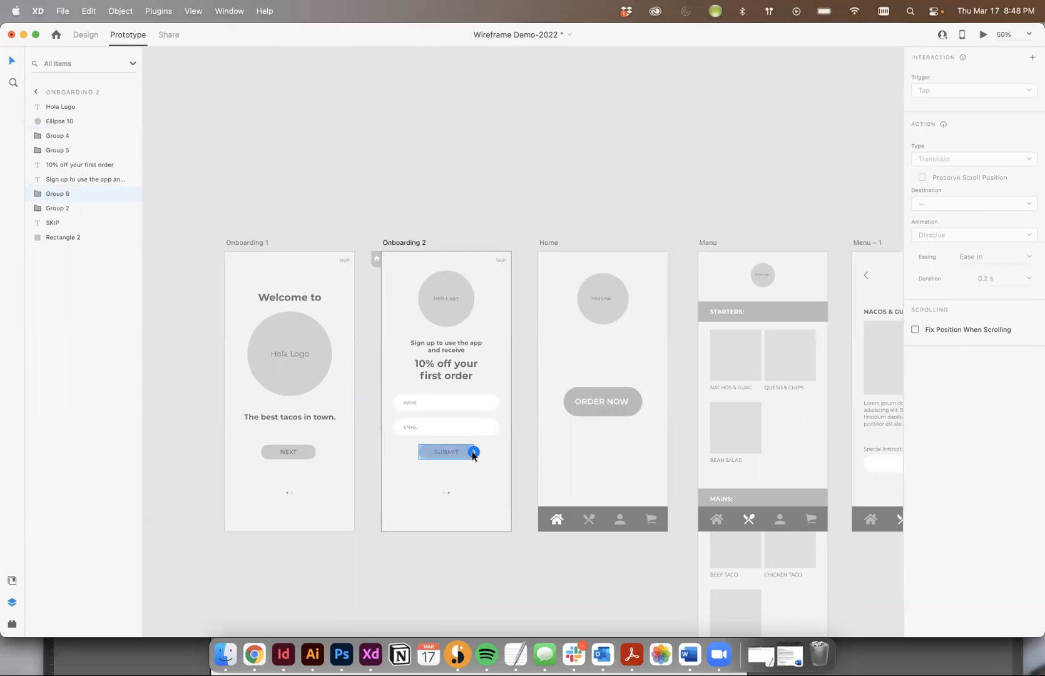
{"action": "left_click_drag", "start_coordinate": [473, 455], "coordinate": [574, 356]}
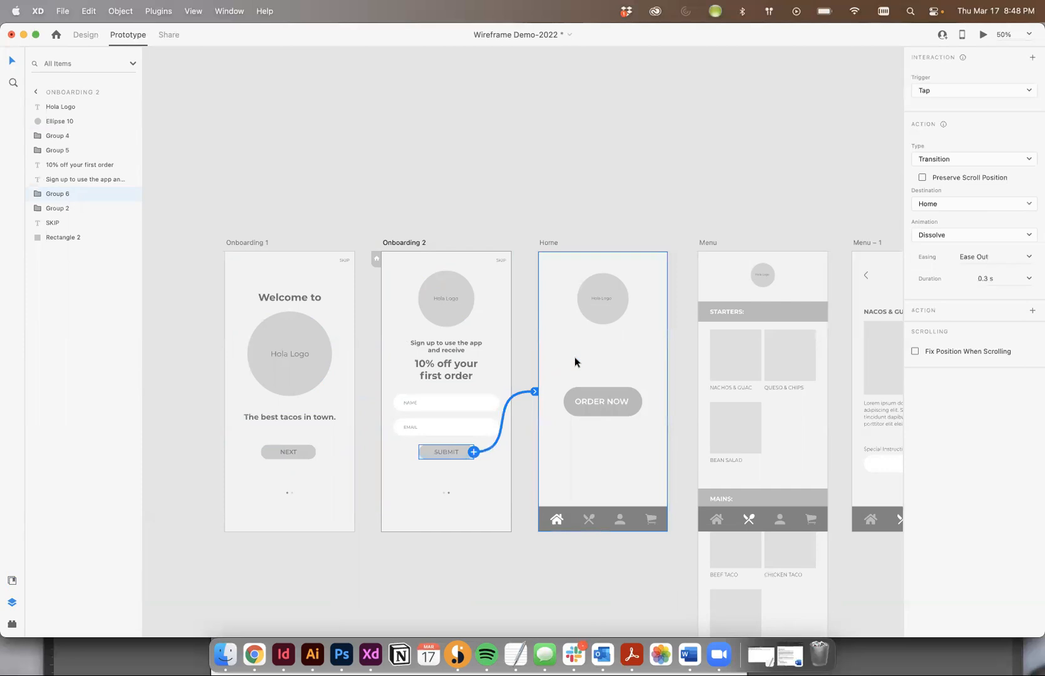
{"action": "left_click", "coordinate": [240, 243]}
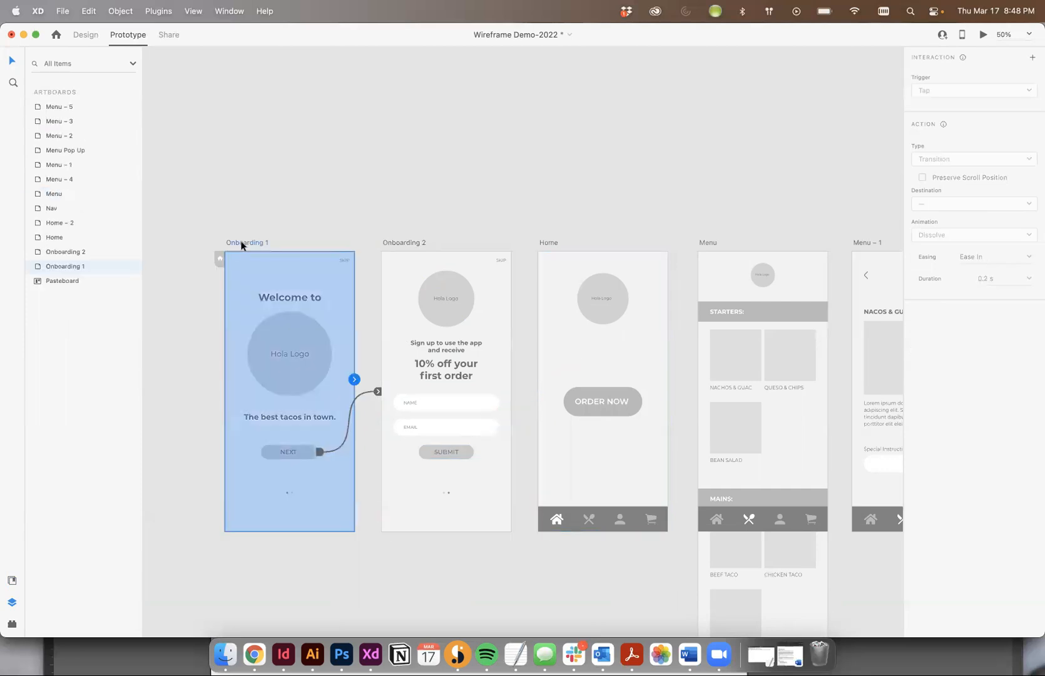
{"action": "left_click", "coordinate": [405, 242]}
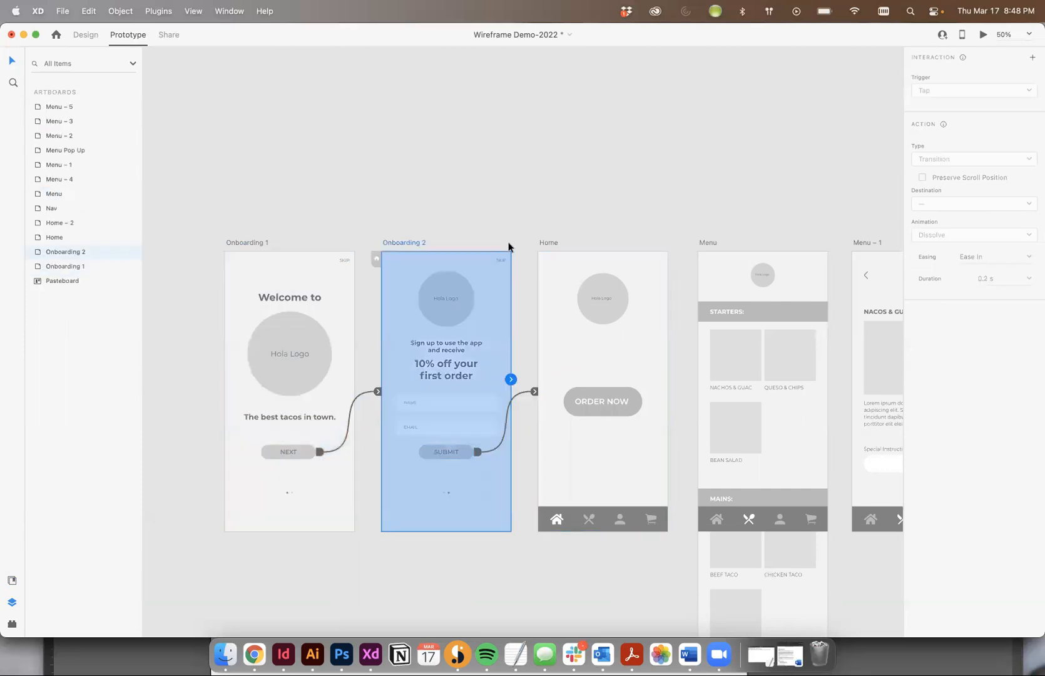
{"action": "left_click", "coordinate": [550, 244]}
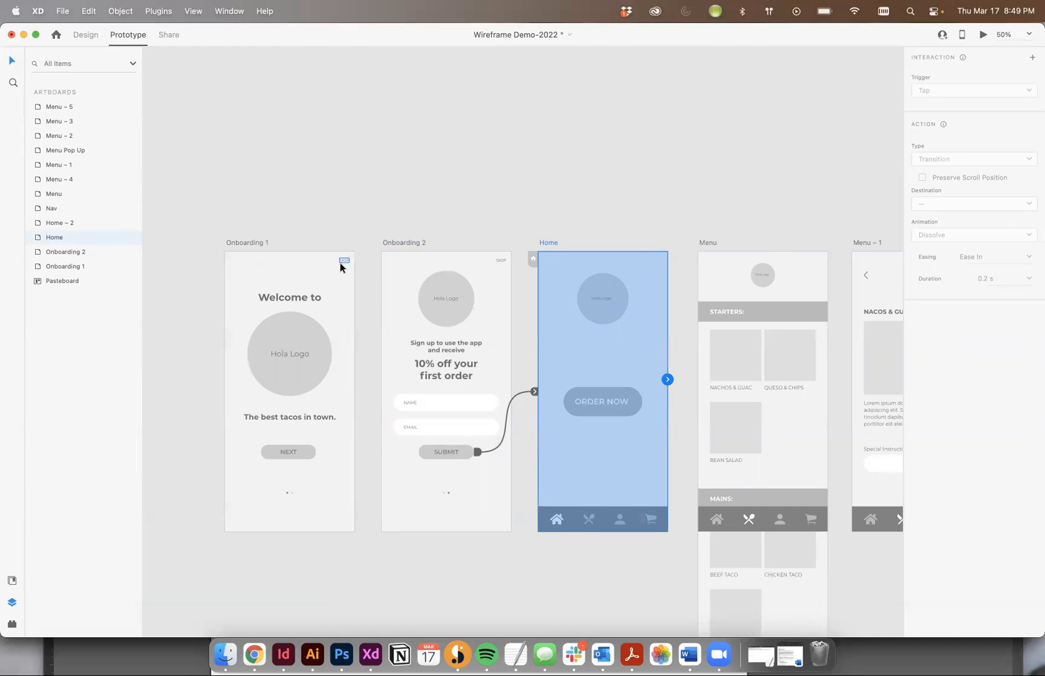
{"action": "left_click", "coordinate": [338, 230]}
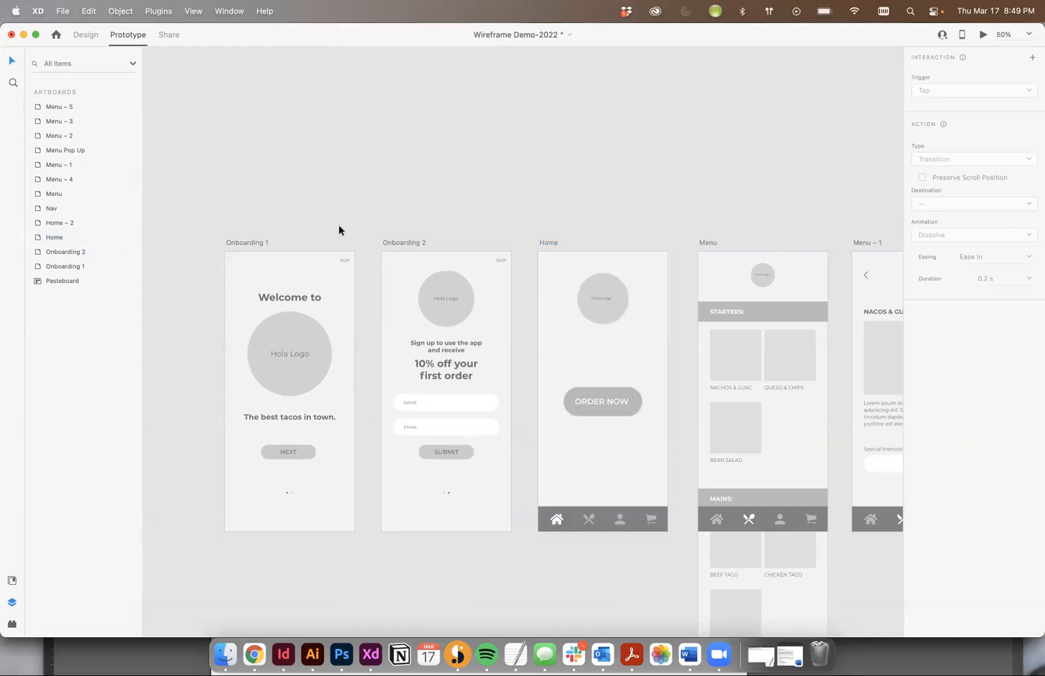
Step: Link the SKIP text on both Onboarding 1 and Onboarding 2 to the Home artboard with tap transitions
{"action": "left_click", "coordinate": [344, 261]}
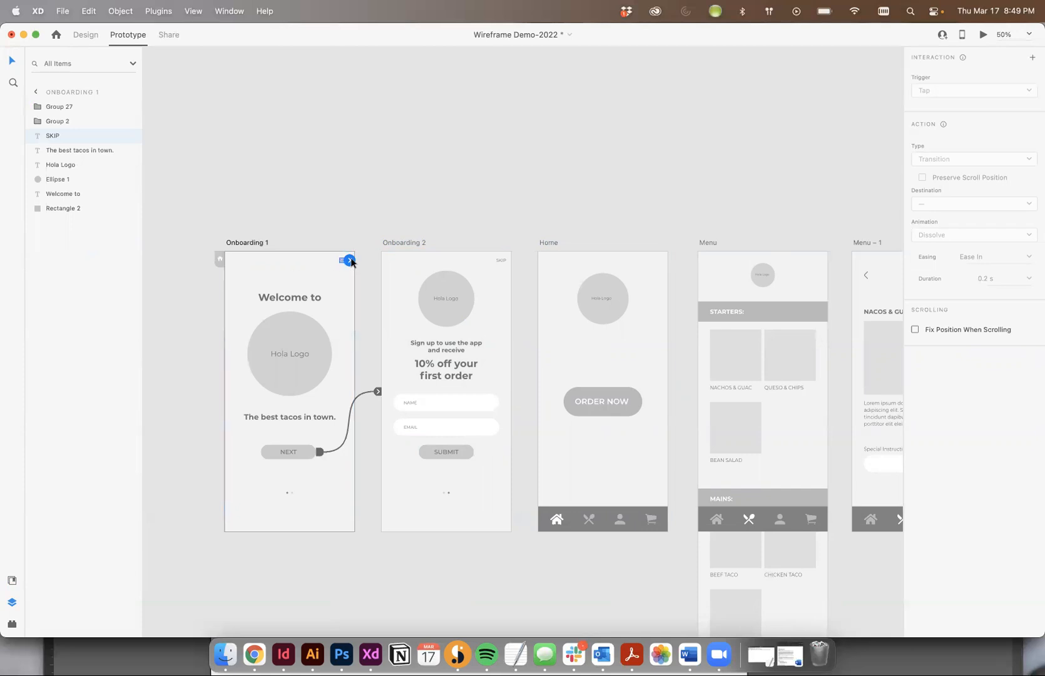
{"action": "left_click_drag", "start_coordinate": [349, 261], "coordinate": [550, 309]}
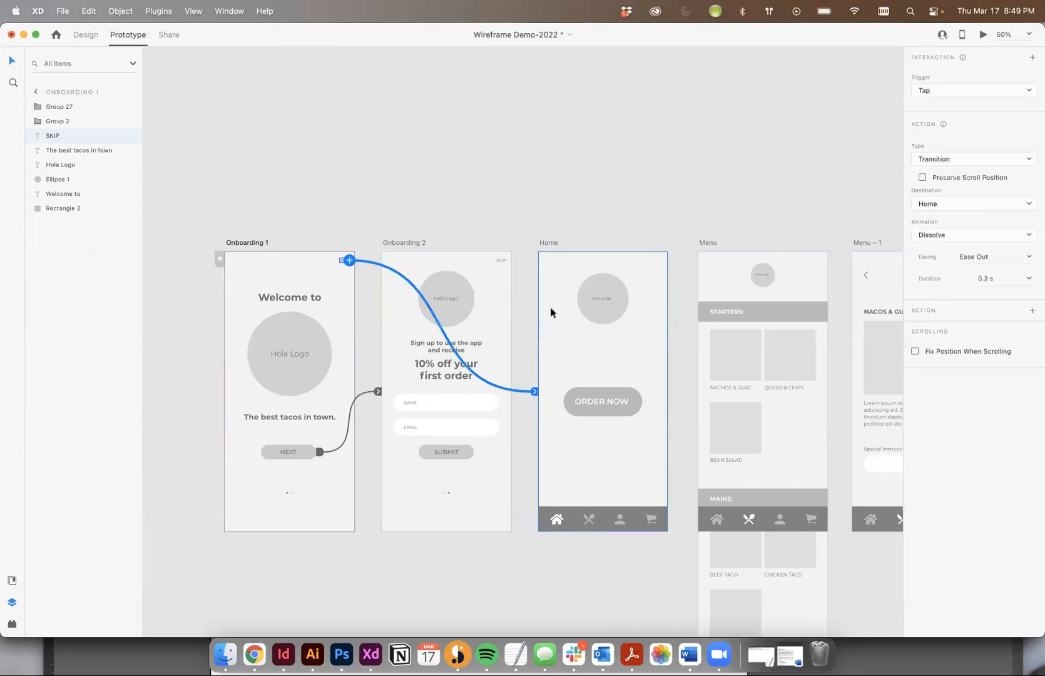
{"action": "left_click", "coordinate": [501, 259]}
{"action": "left_click_drag", "start_coordinate": [506, 261], "coordinate": [563, 339]}
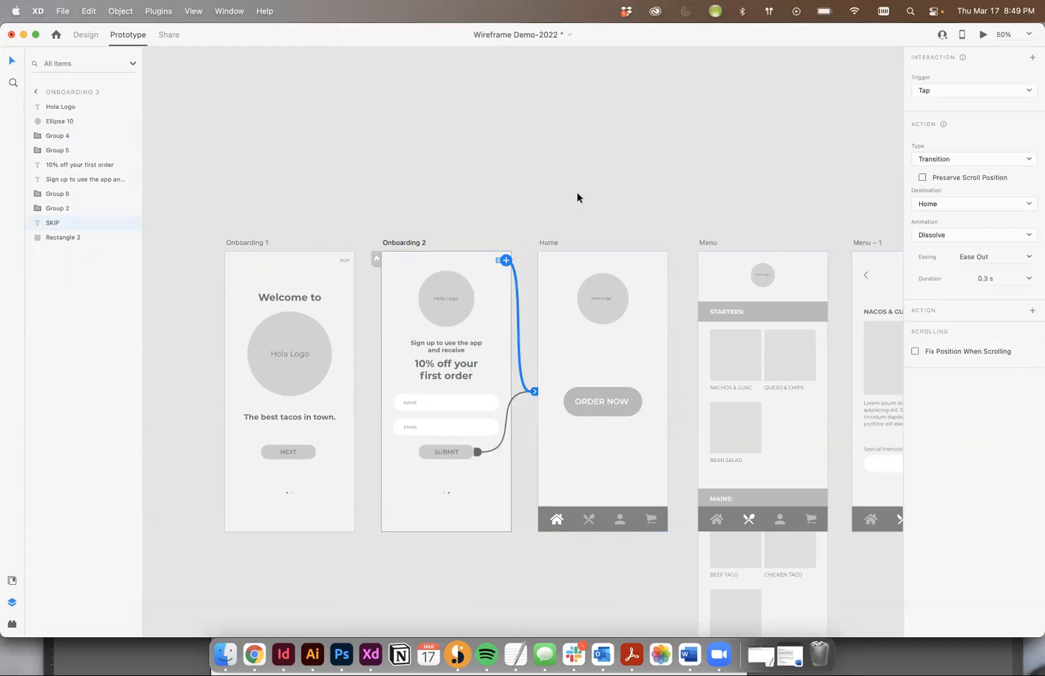
Step: Link the ORDER NOW button on the Home artboard to the Menu artboard with a tap transition
{"action": "scroll", "coordinate": [425, 175], "scroll_direction": "right", "scroll_amount": 3}
{"action": "scroll", "coordinate": [426, 175], "scroll_direction": "down", "scroll_amount": 1}
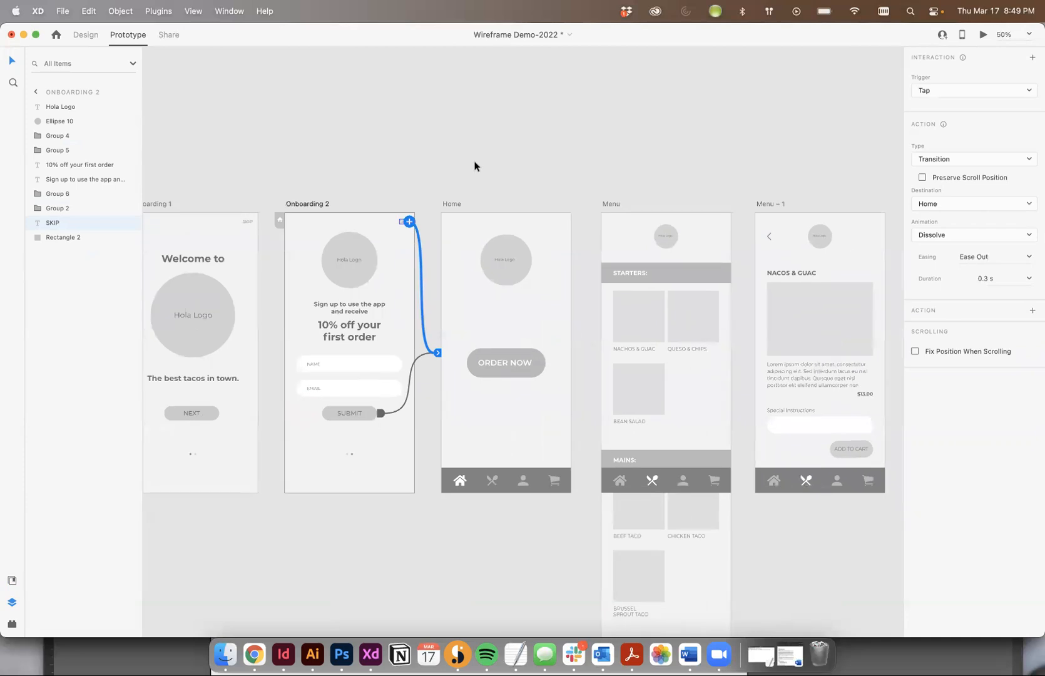
{"action": "scroll", "coordinate": [475, 164], "scroll_direction": "right", "scroll_amount": 3}
{"action": "scroll", "coordinate": [475, 164], "scroll_direction": "down", "scroll_amount": 1}
{"action": "left_click", "coordinate": [377, 175]}
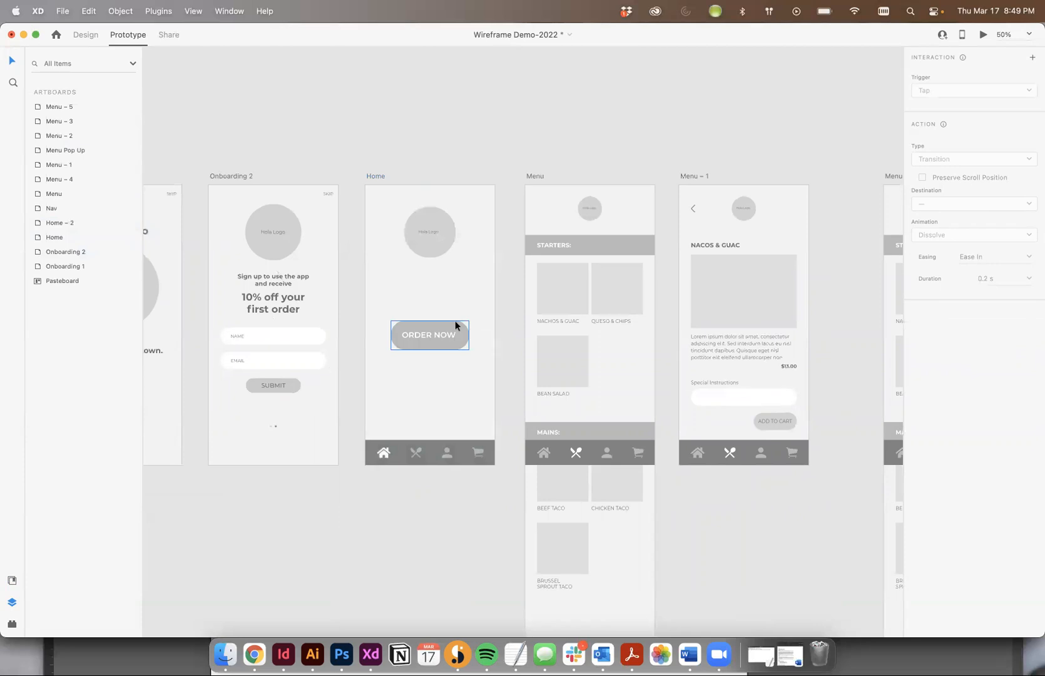
{"action": "scroll", "coordinate": [675, 311], "scroll_direction": "right", "scroll_amount": 4}
{"action": "scroll", "coordinate": [675, 311], "scroll_direction": "up", "scroll_amount": 1}
{"action": "scroll", "coordinate": [675, 311], "scroll_direction": "right", "scroll_amount": 1}
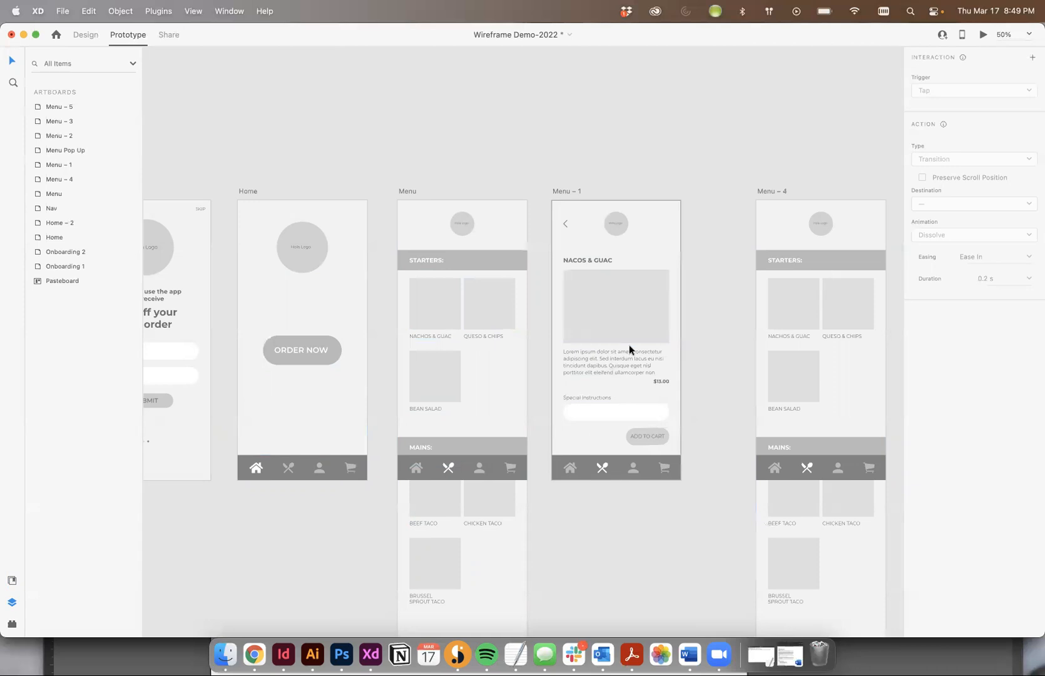
{"action": "scroll", "coordinate": [628, 345], "scroll_direction": "right", "scroll_amount": 2}
{"action": "scroll", "coordinate": [629, 344], "scroll_direction": "left", "scroll_amount": 5}
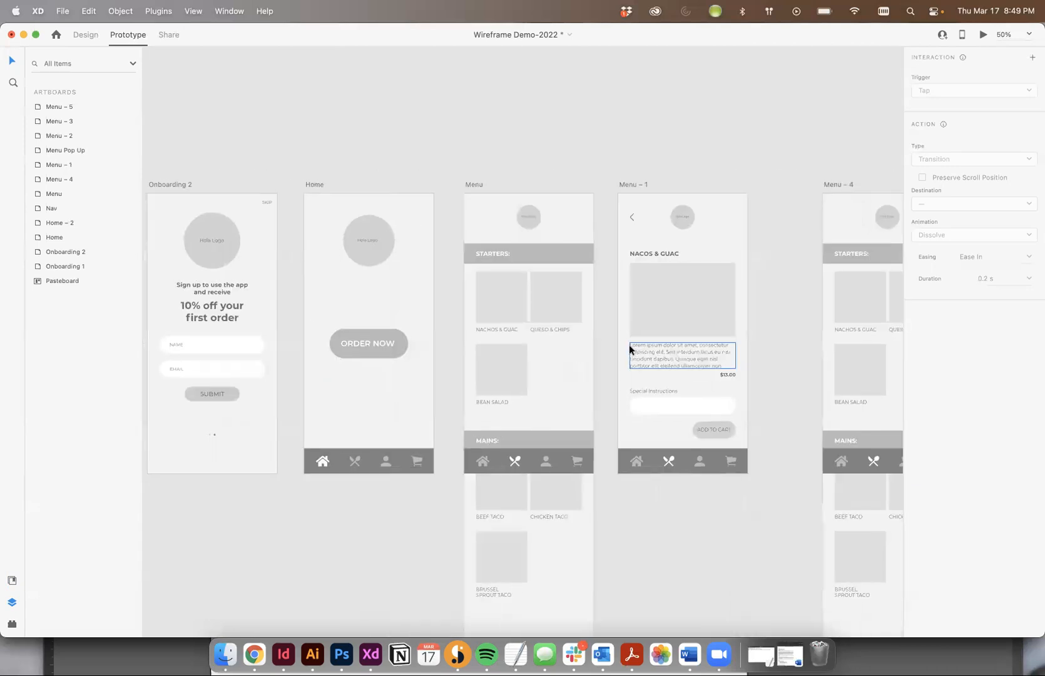
{"action": "left_click", "coordinate": [393, 333]}
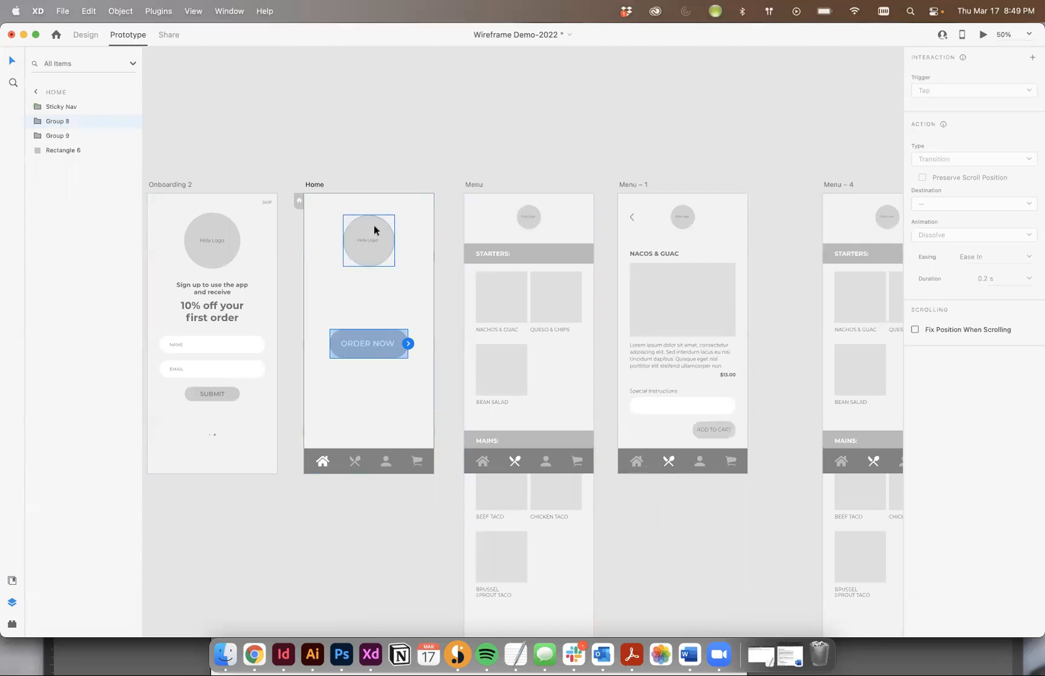
{"action": "left_click", "coordinate": [408, 344]}
{"action": "left_click_drag", "start_coordinate": [426, 334], "coordinate": [537, 277]}
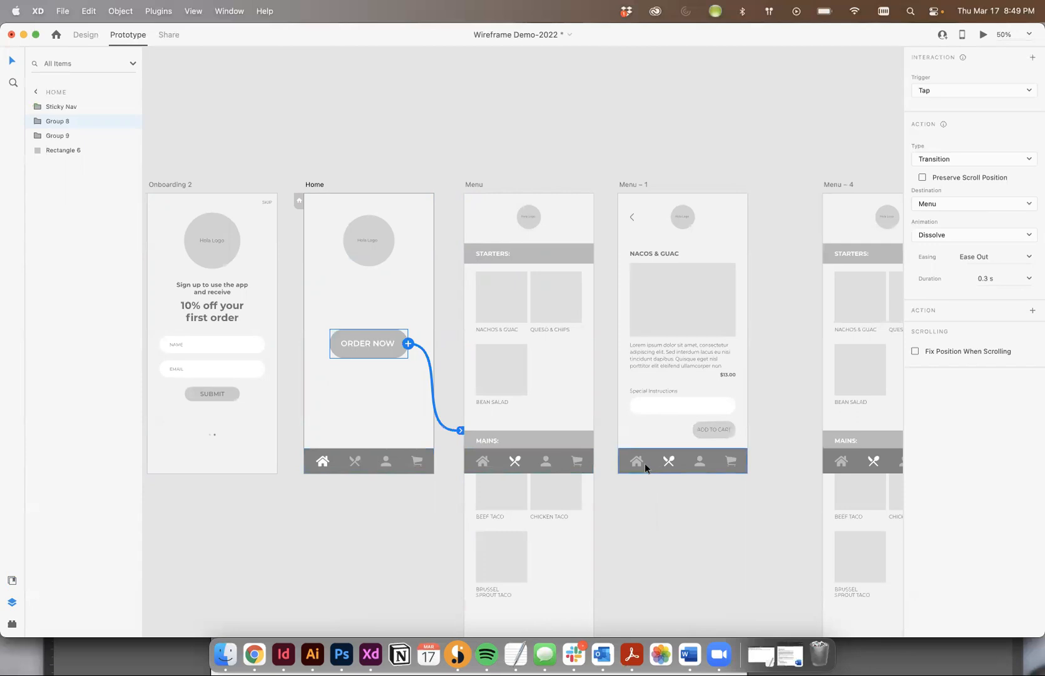
Step: Fix the position when scrolling of the sticky navigation bars on the Home, Menu, Menu – 1 and Menu – 4 artboards
{"action": "left_click", "coordinate": [393, 449]}
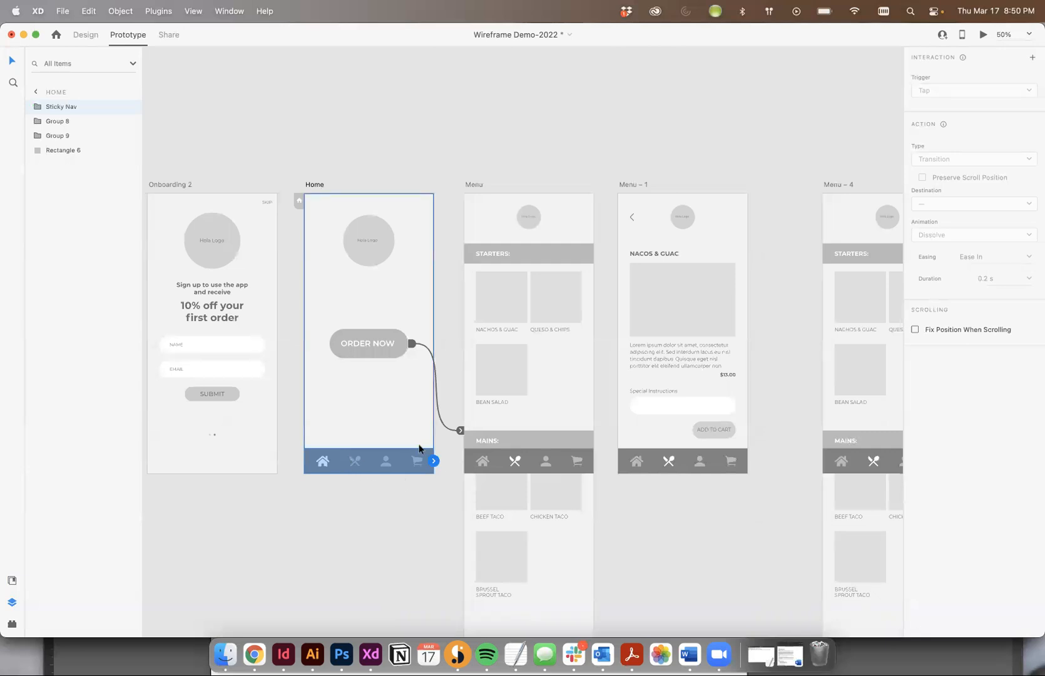
{"action": "left_click", "coordinate": [499, 462]}
{"action": "left_click", "coordinate": [650, 459]}
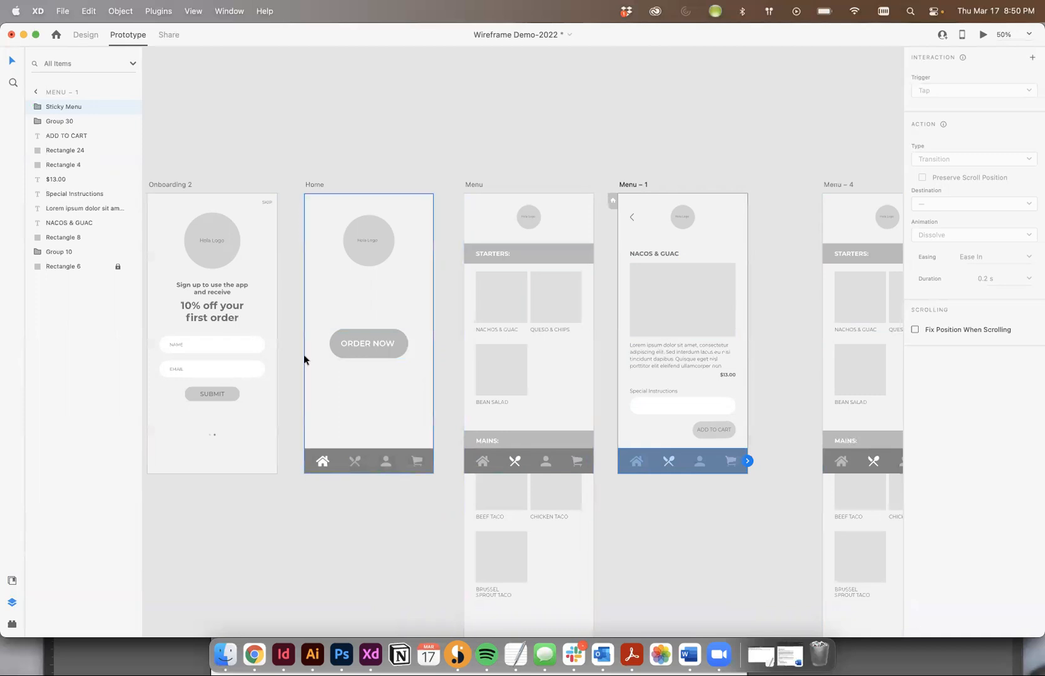
{"action": "left_click", "coordinate": [342, 461]}
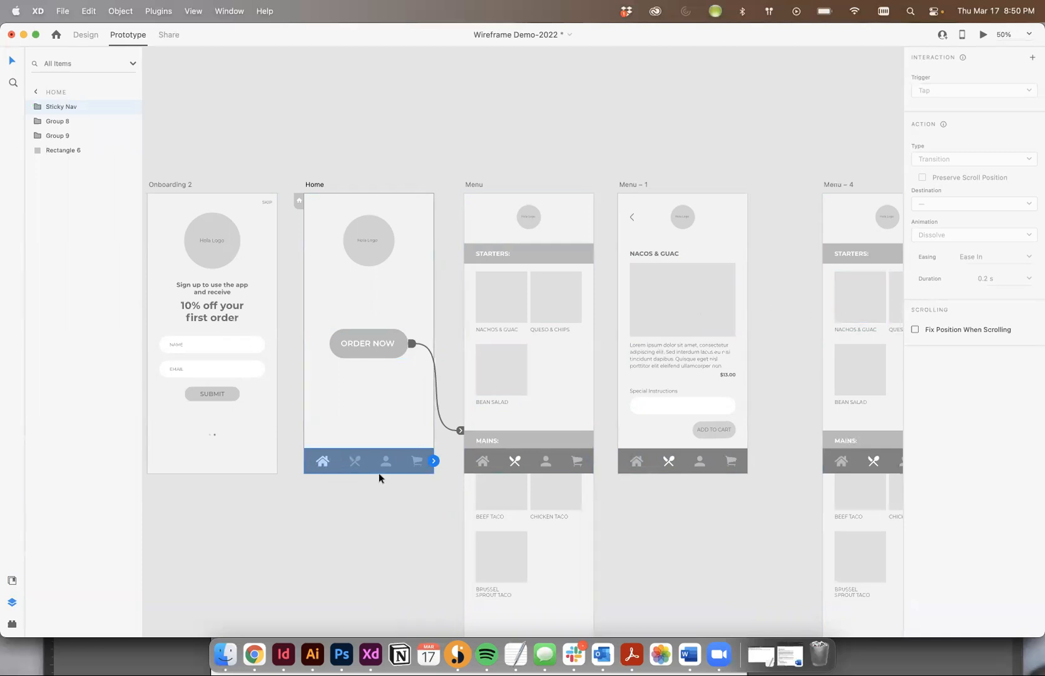
{"action": "left_click", "coordinate": [915, 330]}
{"action": "left_click", "coordinate": [531, 457]}
{"action": "left_click", "coordinate": [915, 329]}
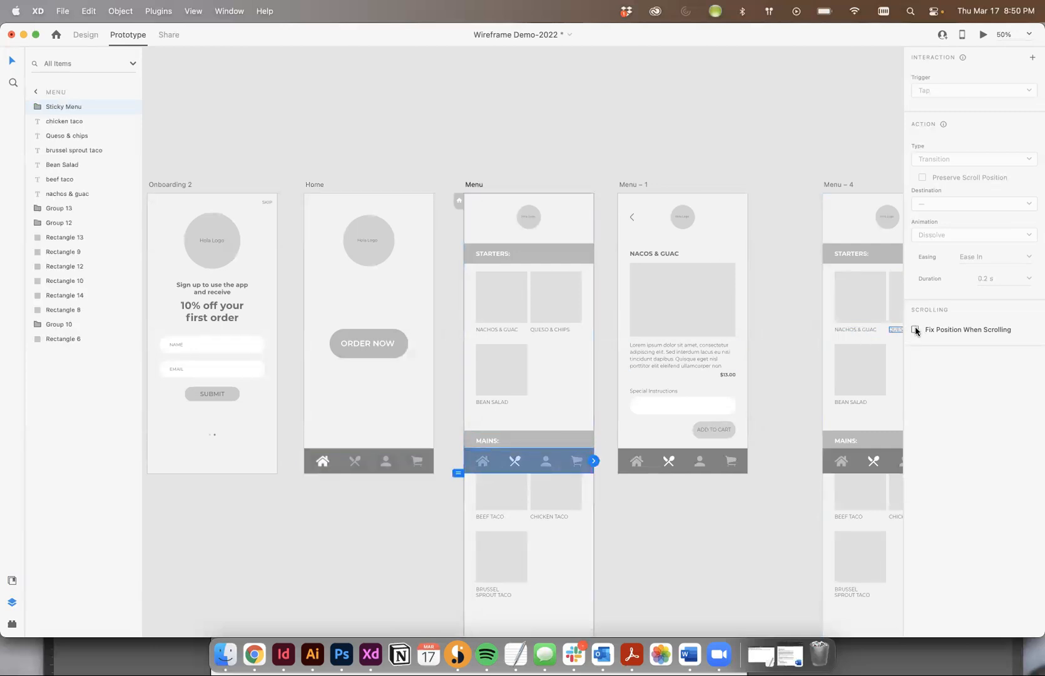
{"action": "left_click", "coordinate": [915, 329]}
{"action": "scroll", "coordinate": [634, 379], "scroll_direction": "right", "scroll_amount": 5}
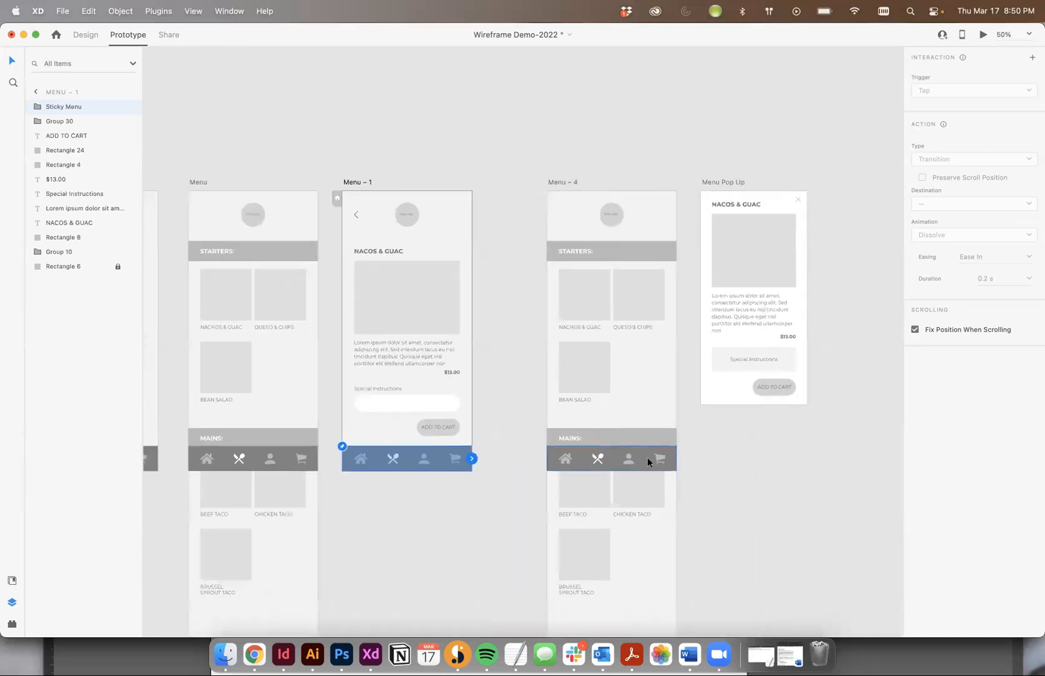
{"action": "left_click", "coordinate": [648, 458]}
{"action": "left_click", "coordinate": [915, 329]}
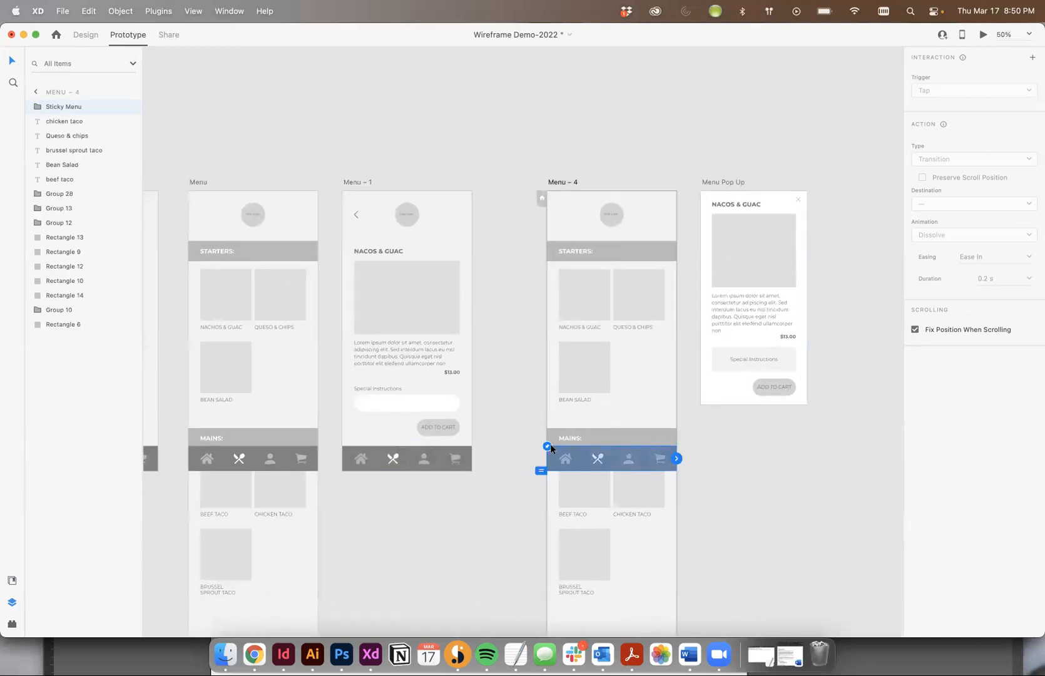
Step: Link the fork-and-knife icon inside the Home artboard's sticky navigation to the Menu artboard with a tap transition
{"action": "scroll", "coordinate": [755, 453], "scroll_direction": "left", "scroll_amount": 8}
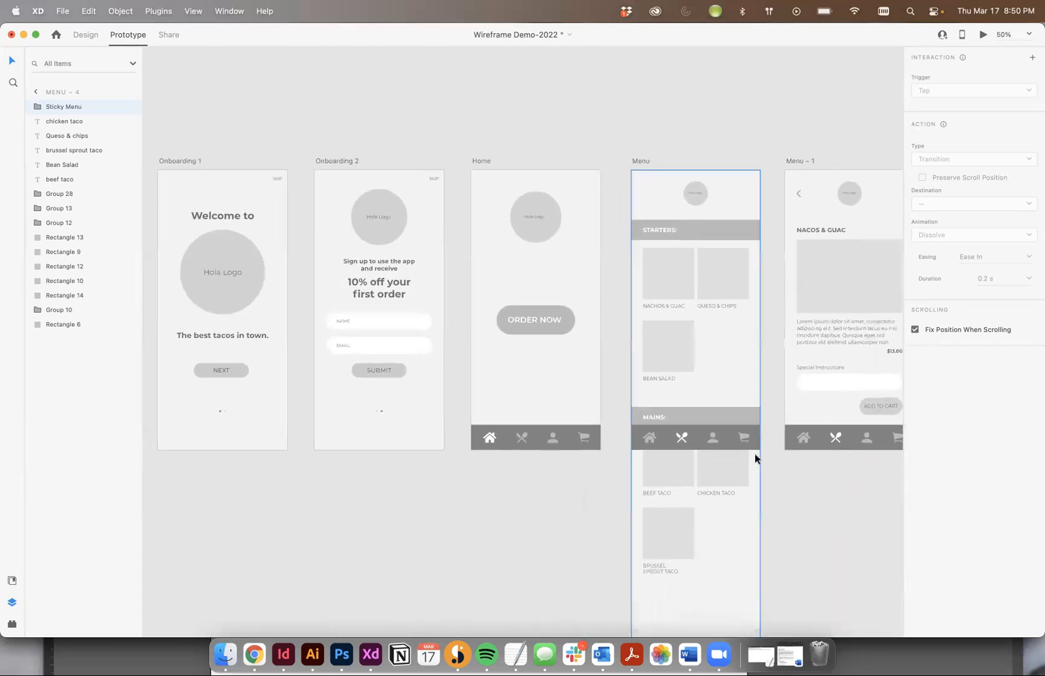
{"action": "left_click", "coordinate": [537, 433]}
{"action": "scroll", "coordinate": [536, 432], "scroll_direction": "up", "scroll_amount": 5}
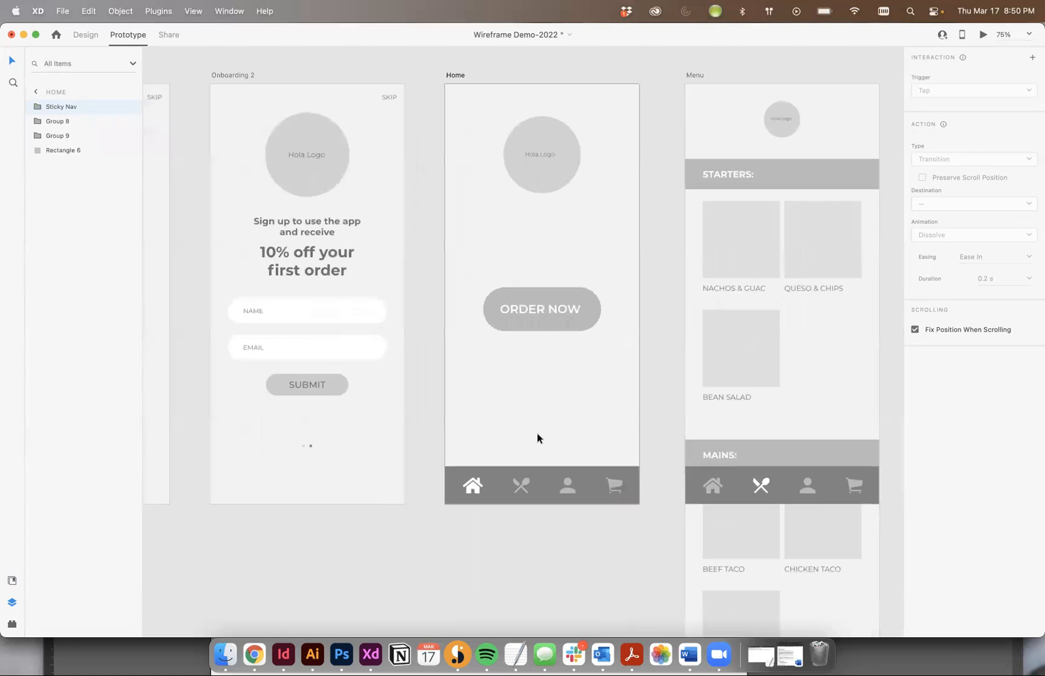
{"action": "left_click", "coordinate": [543, 492]}
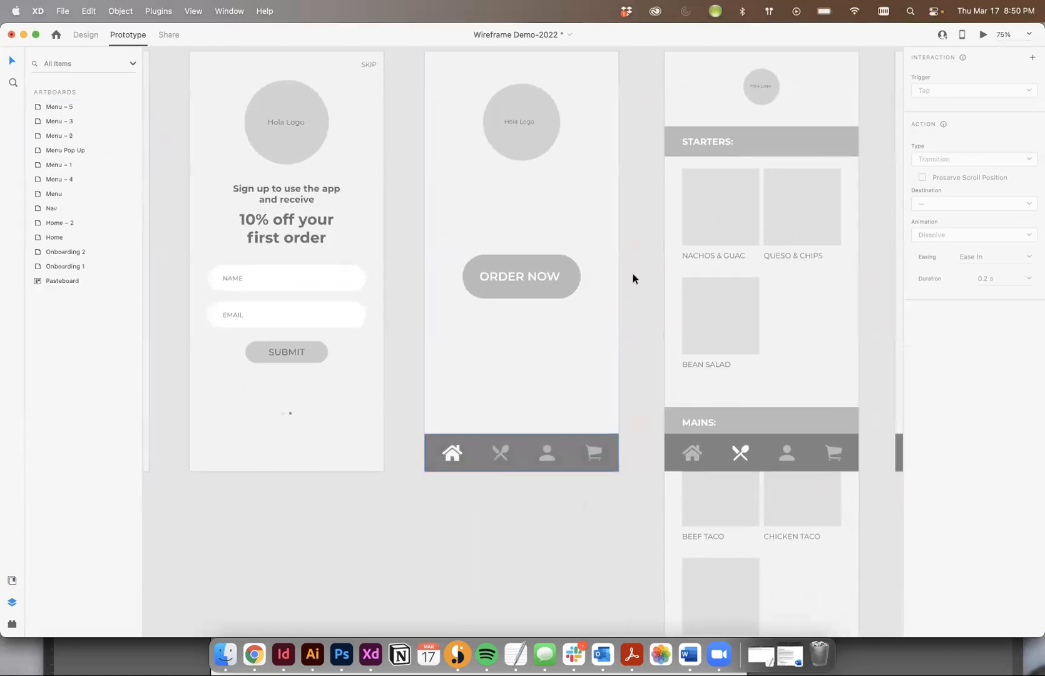
{"action": "scroll", "coordinate": [747, 317], "scroll_direction": "up", "scroll_amount": 3}
{"action": "scroll", "coordinate": [746, 316], "scroll_direction": "right", "scroll_amount": 3}
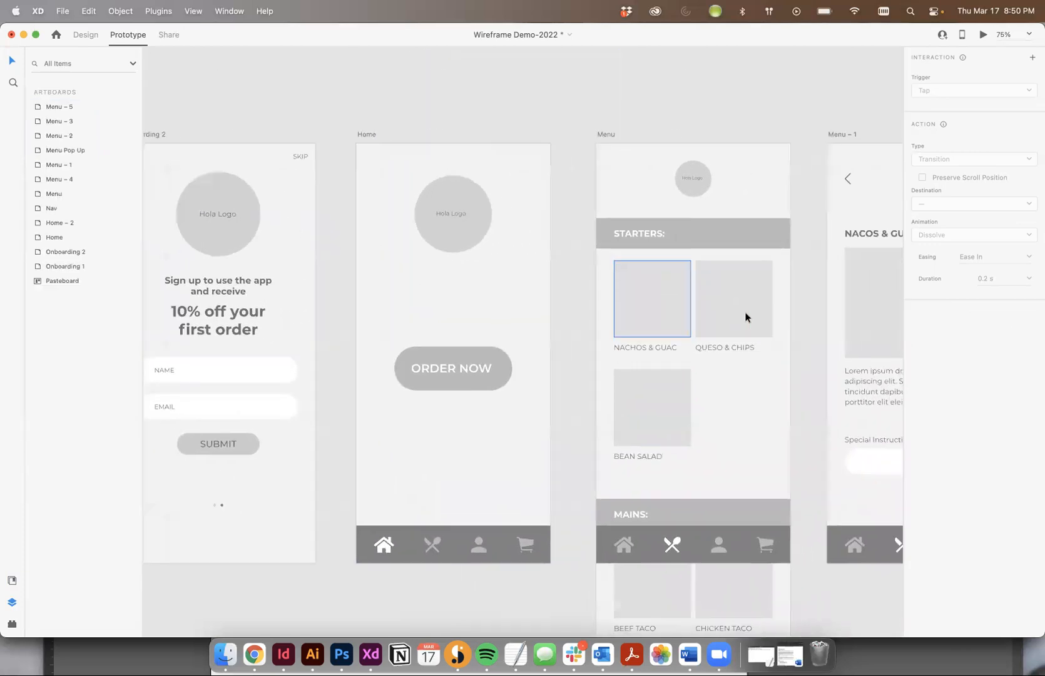
{"action": "left_click", "coordinate": [431, 528]}
{"action": "left_click", "coordinate": [424, 566]}
{"action": "left_click", "coordinate": [412, 528]}
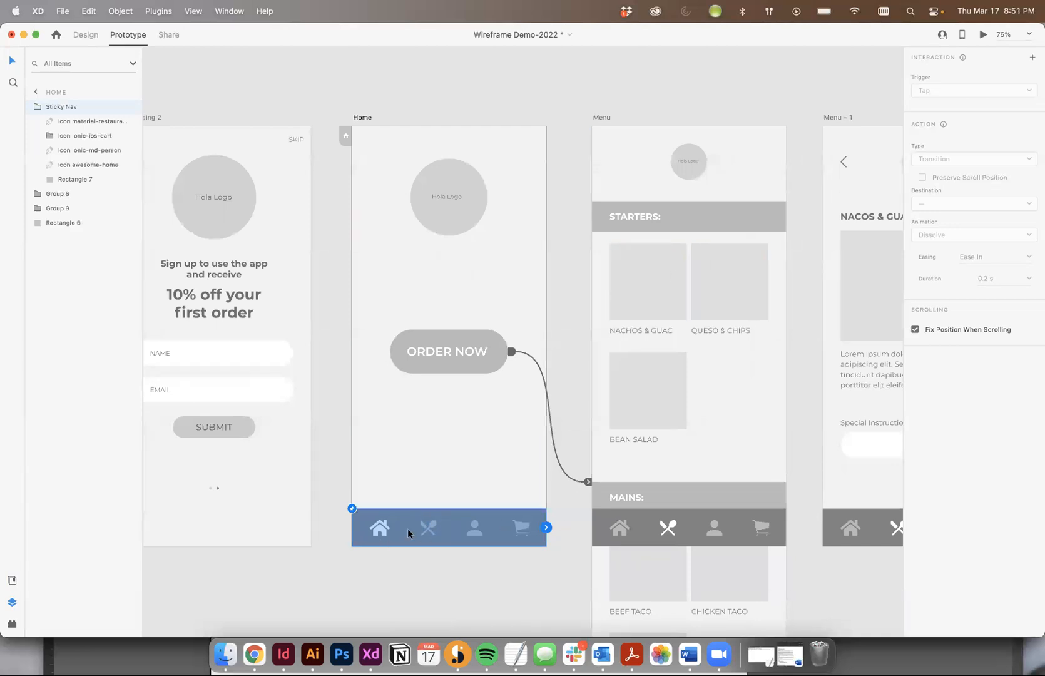
{"action": "double_click", "coordinate": [430, 525]}
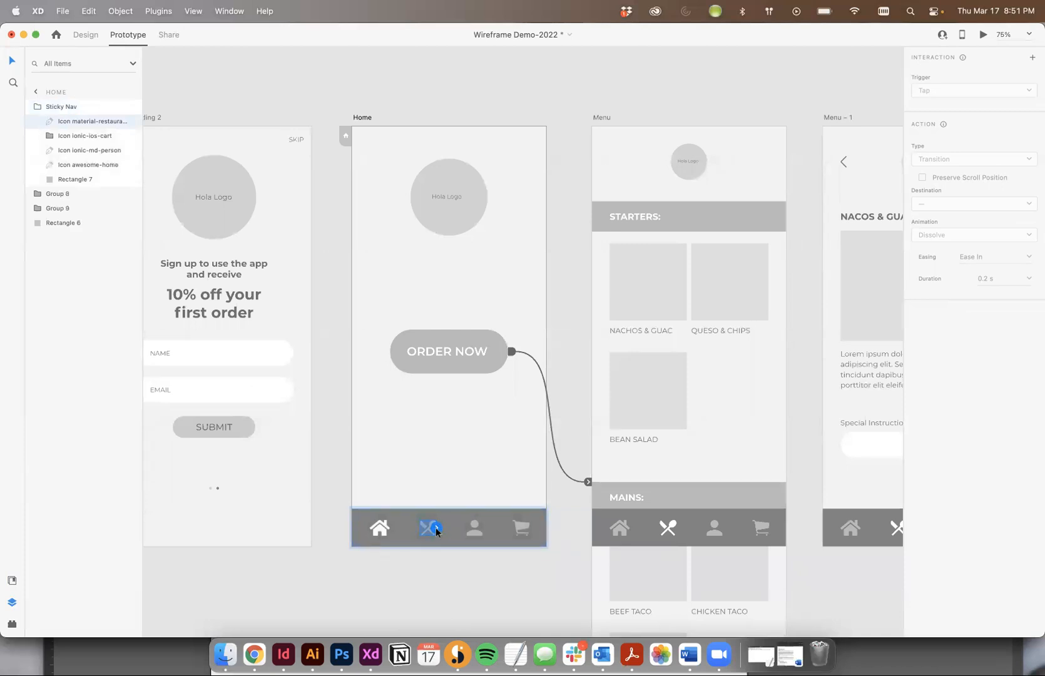
{"action": "left_click", "coordinate": [436, 529]}
{"action": "left_click_drag", "start_coordinate": [466, 504], "coordinate": [673, 361]}
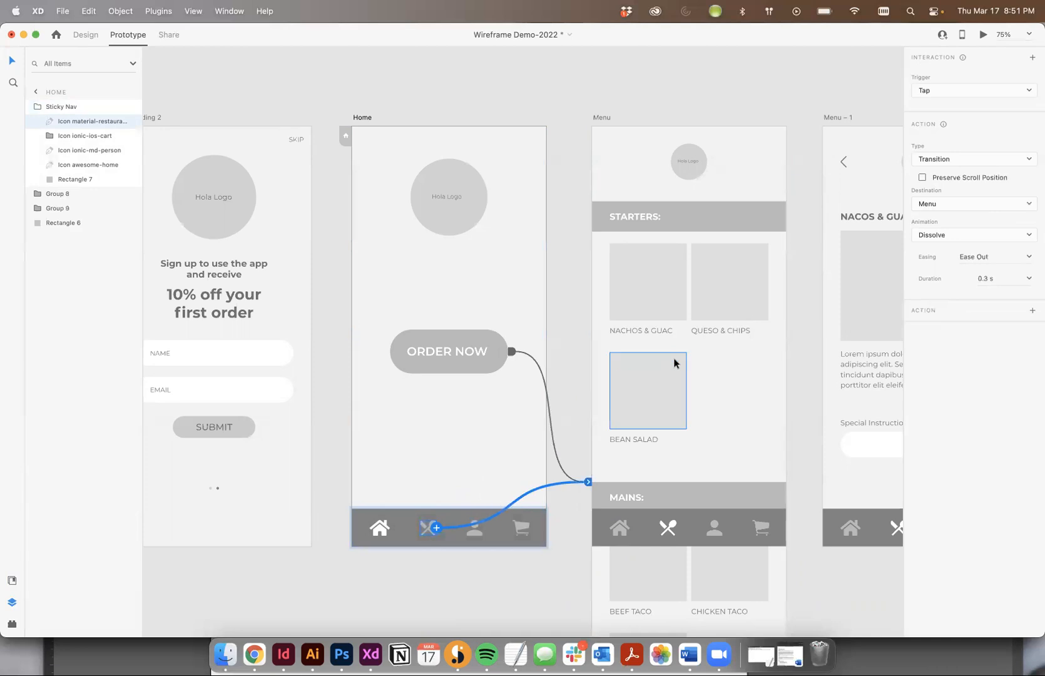
Step: Link the home icon inside the Menu artboard's sticky navigation back to the Home artboard
{"action": "scroll", "coordinate": [675, 361], "scroll_direction": "right", "scroll_amount": 5}
{"action": "scroll", "coordinate": [675, 361], "scroll_direction": "down", "scroll_amount": 2}
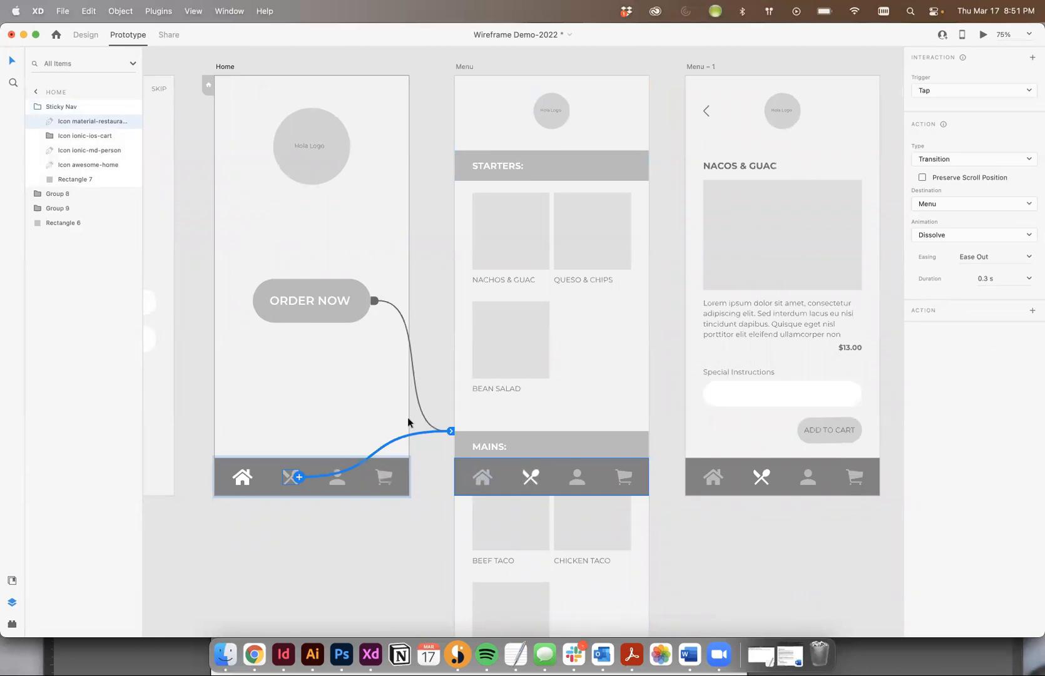
{"action": "left_click", "coordinate": [481, 475]}
{"action": "double_click", "coordinate": [481, 475]}
{"action": "left_click_drag", "start_coordinate": [493, 476], "coordinate": [356, 359]}
Step: Link the Hola Logo circle on the Menu artboard to the Home artboard with a tap transition
{"action": "scroll", "coordinate": [511, 359], "scroll_direction": "up", "scroll_amount": 1}
{"action": "scroll", "coordinate": [510, 359], "scroll_direction": "up", "scroll_amount": 3}
{"action": "left_click", "coordinate": [549, 222]}
{"action": "left_click", "coordinate": [563, 223]}
{"action": "left_click_drag", "start_coordinate": [563, 224], "coordinate": [368, 290]}
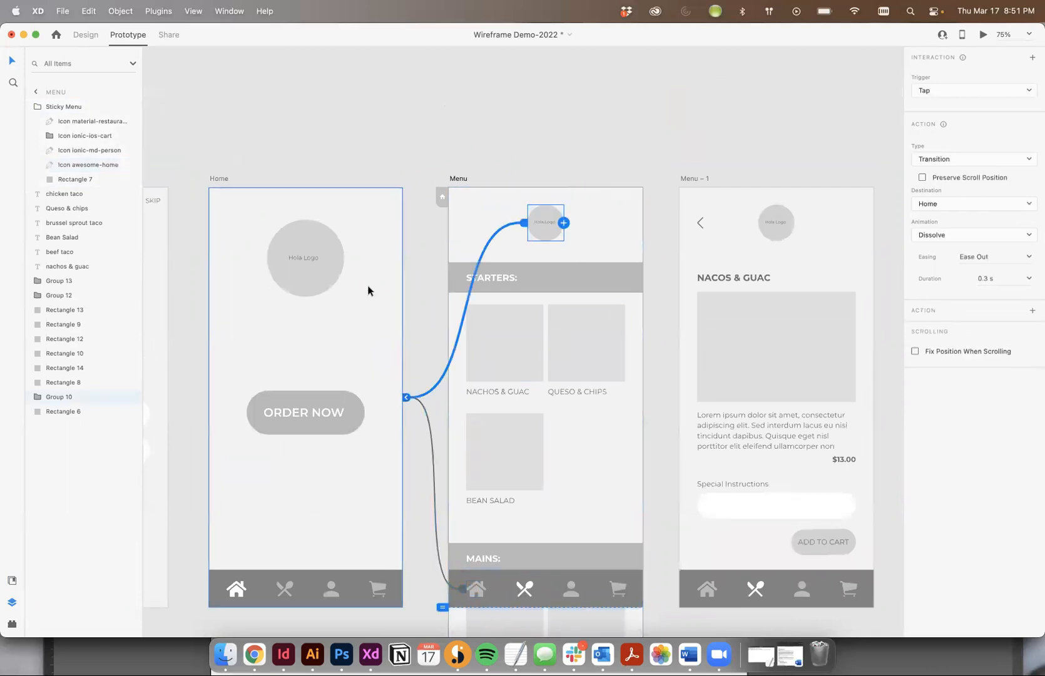
Step: Link the home icon in the Menu – 1 artboard's sticky navigation to the Home artboard with a tap transition
{"action": "scroll", "coordinate": [368, 290], "scroll_direction": "down", "scroll_amount": 4}
{"action": "scroll", "coordinate": [368, 290], "scroll_direction": "right", "scroll_amount": 7}
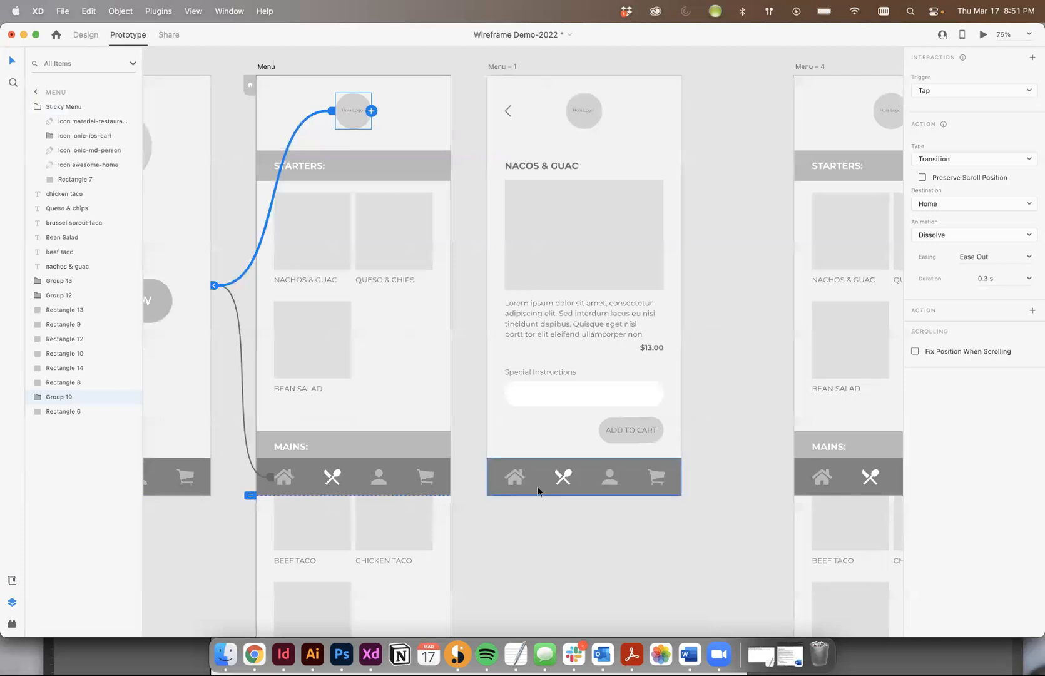
{"action": "left_click", "coordinate": [537, 485]}
{"action": "left_click", "coordinate": [535, 485]}
{"action": "left_click", "coordinate": [511, 475]}
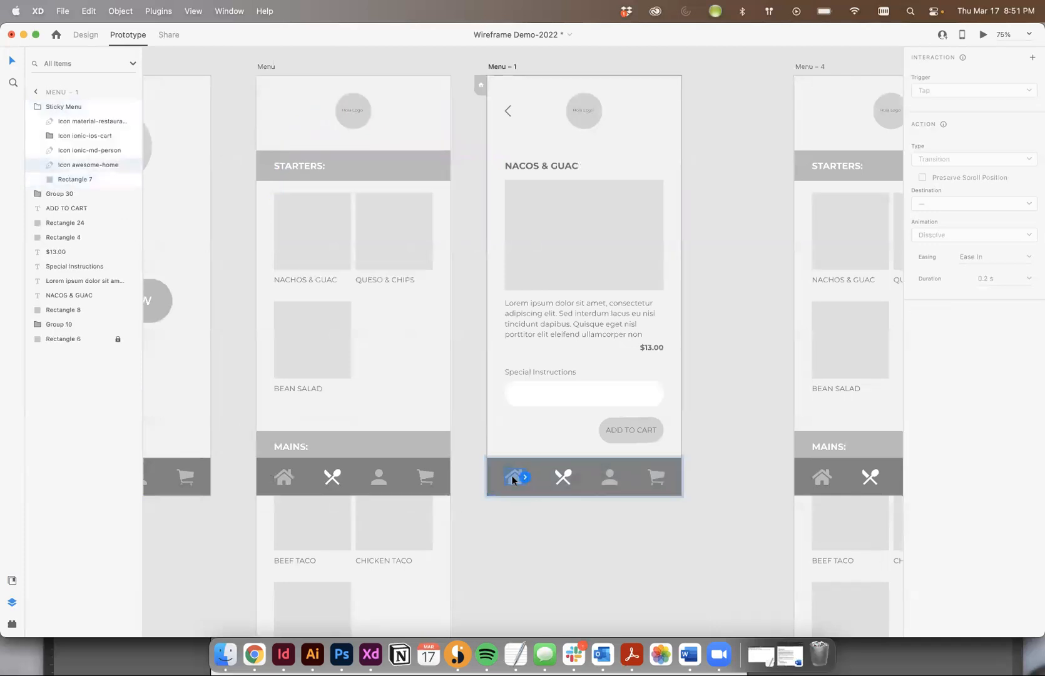
{"action": "left_click_drag", "start_coordinate": [524, 472], "coordinate": [194, 354]}
Step: Link the home icon in the Menu – 4 artboard's sticky navigation to the Home artboard with a tap transition
{"action": "scroll", "coordinate": [653, 396], "scroll_direction": "right", "scroll_amount": 5}
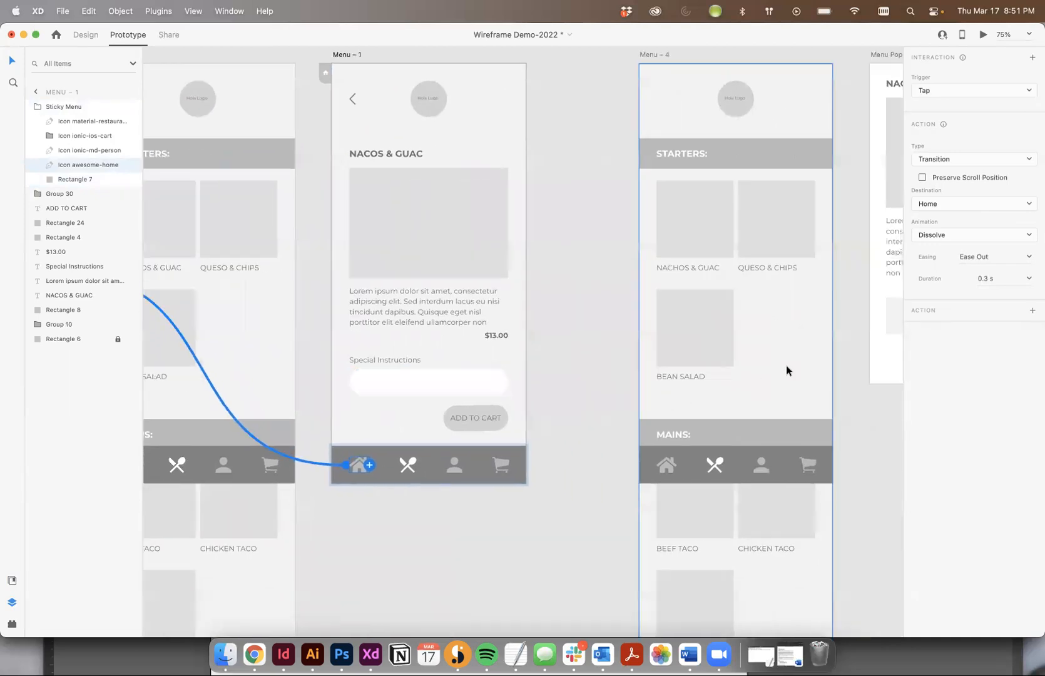
{"action": "left_click", "coordinate": [667, 470]}
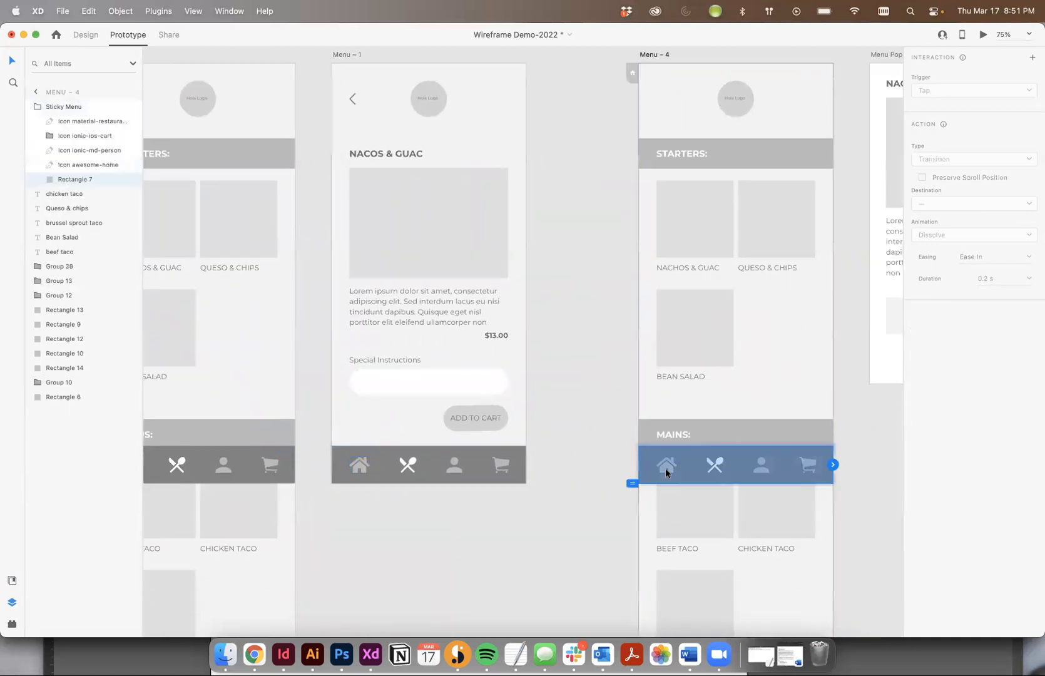
{"action": "key", "text": "super+minus"}
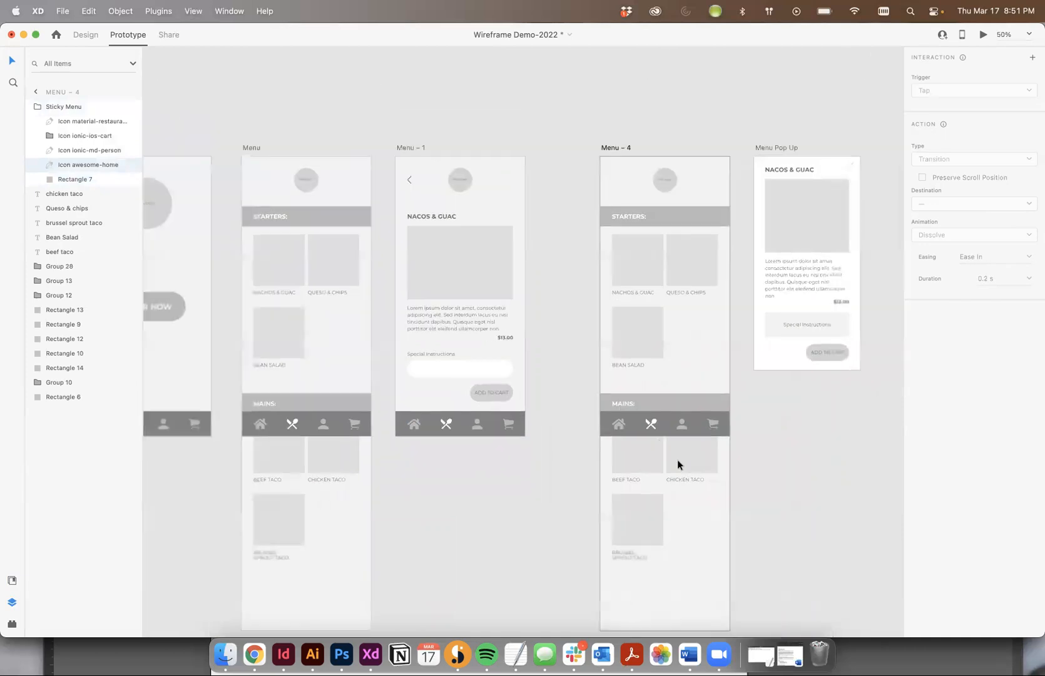
{"action": "left_click", "coordinate": [655, 434]}
{"action": "left_click_drag", "start_coordinate": [691, 411], "coordinate": [179, 285]}
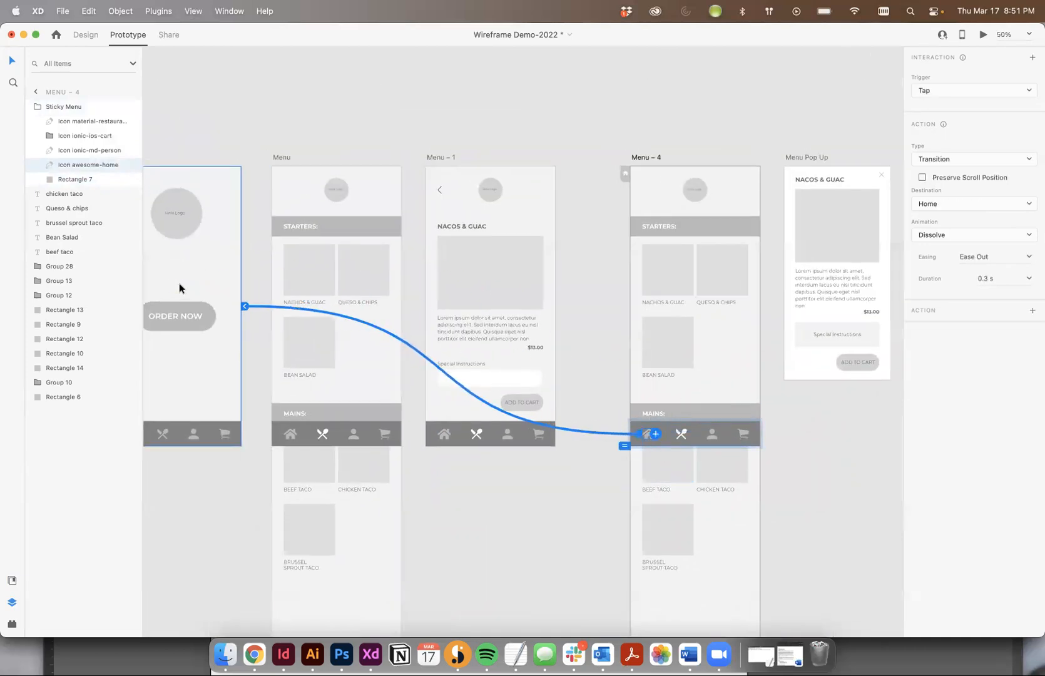
Step: Link the Hola Logo circles on the Menu – 1 and Menu – 4 artboards to the Home artboard
{"action": "left_click", "coordinate": [487, 190]}
{"action": "left_click_drag", "start_coordinate": [503, 189], "coordinate": [214, 235]}
{"action": "left_click", "coordinate": [694, 190]}
{"action": "left_click_drag", "start_coordinate": [707, 189], "coordinate": [164, 243]}
Step: Show all prototype connections at once and review the links between the onboarding, Home and menu artboards
{"action": "scroll", "coordinate": [469, 219], "scroll_direction": "left", "scroll_amount": 3}
{"action": "key", "text": "super+a"}
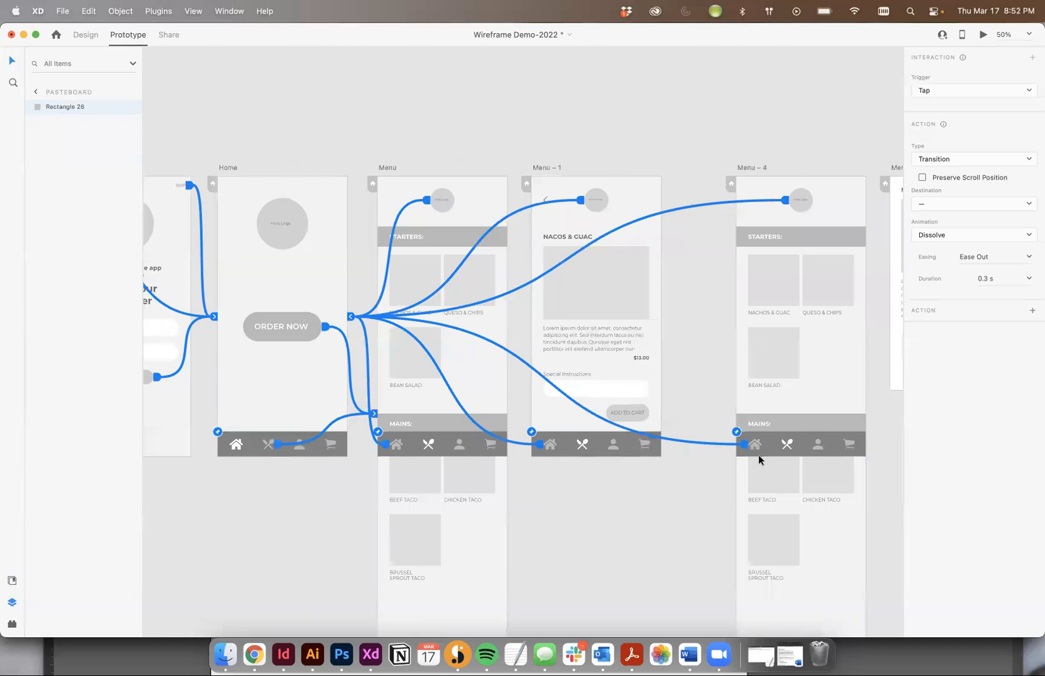
{"action": "scroll", "coordinate": [606, 438], "scroll_direction": "down", "scroll_amount": 2}
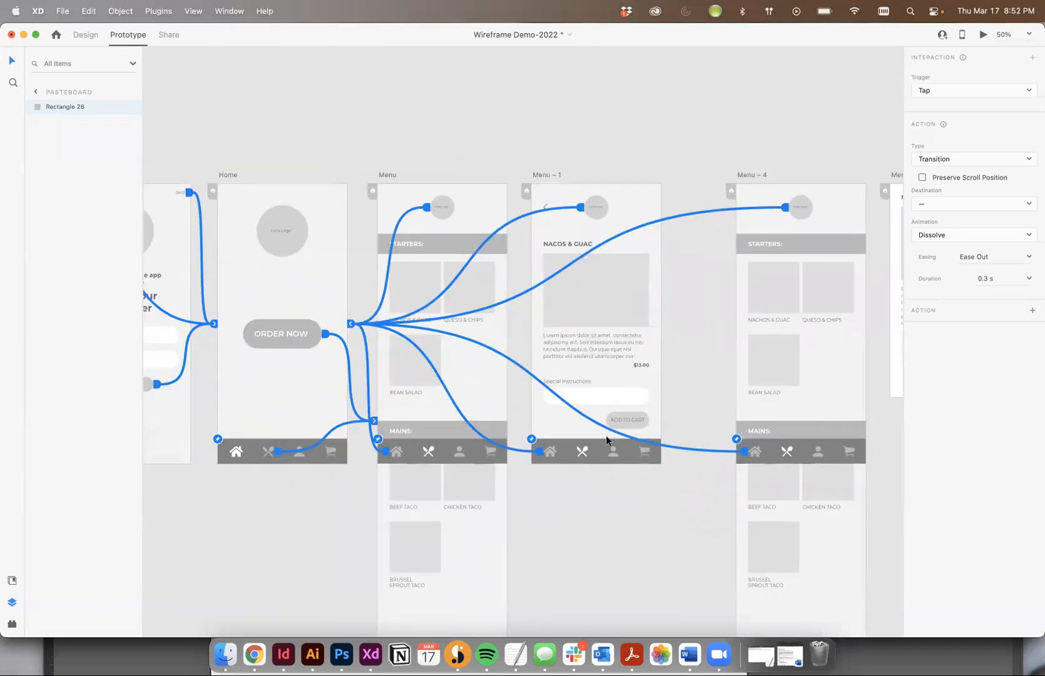
{"action": "scroll", "coordinate": [605, 435], "scroll_direction": "left", "scroll_amount": 3}
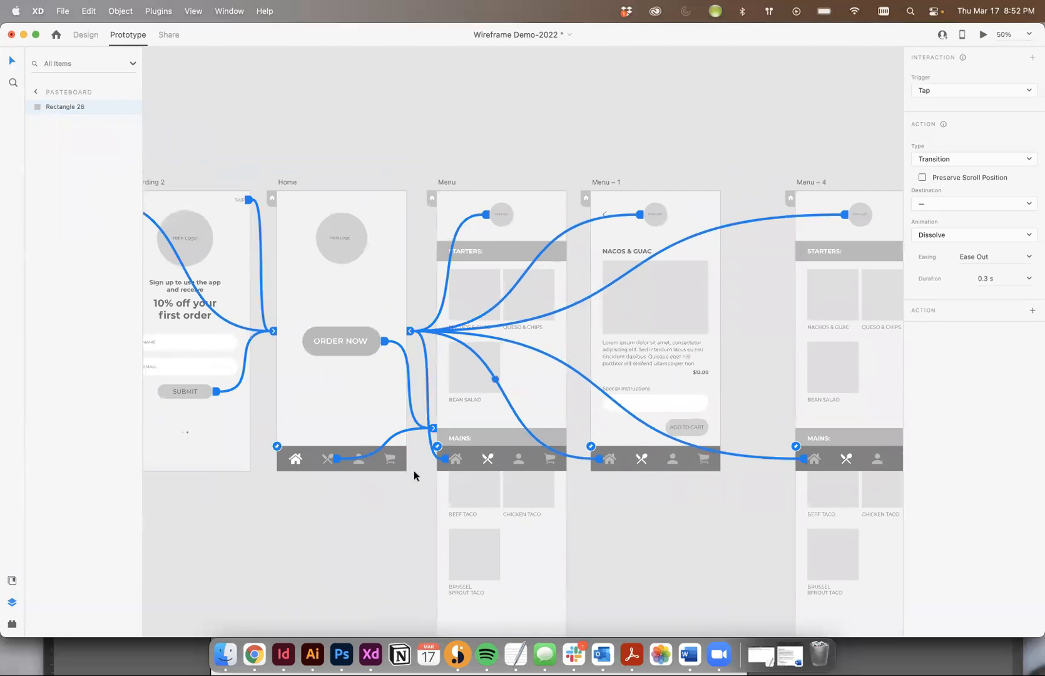
{"action": "left_click", "coordinate": [619, 516]}
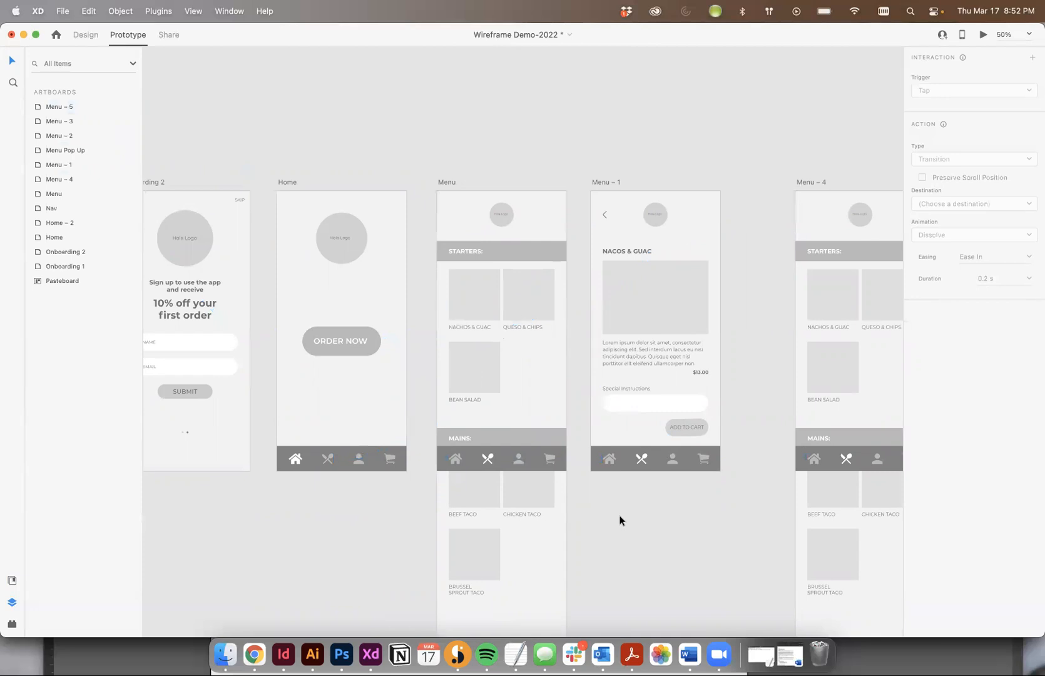
Step: Switch to Design mode and group the NACHOS & GUAC label with its image placeholder on the Menu artboard
{"action": "key", "text": "super+equal"}
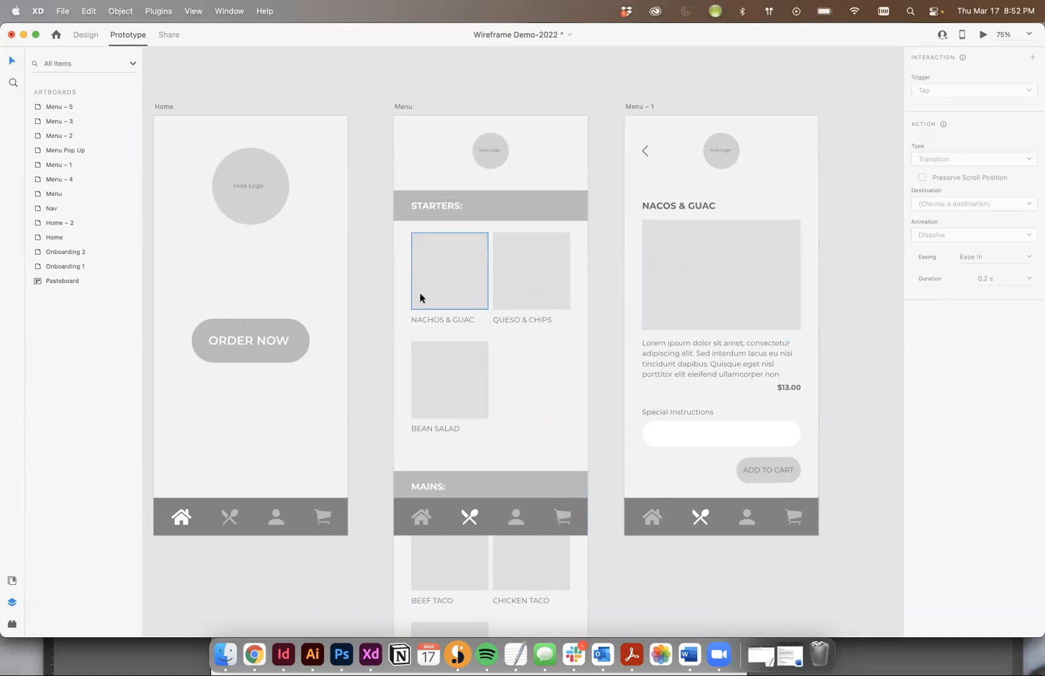
{"action": "left_click", "coordinate": [87, 34]}
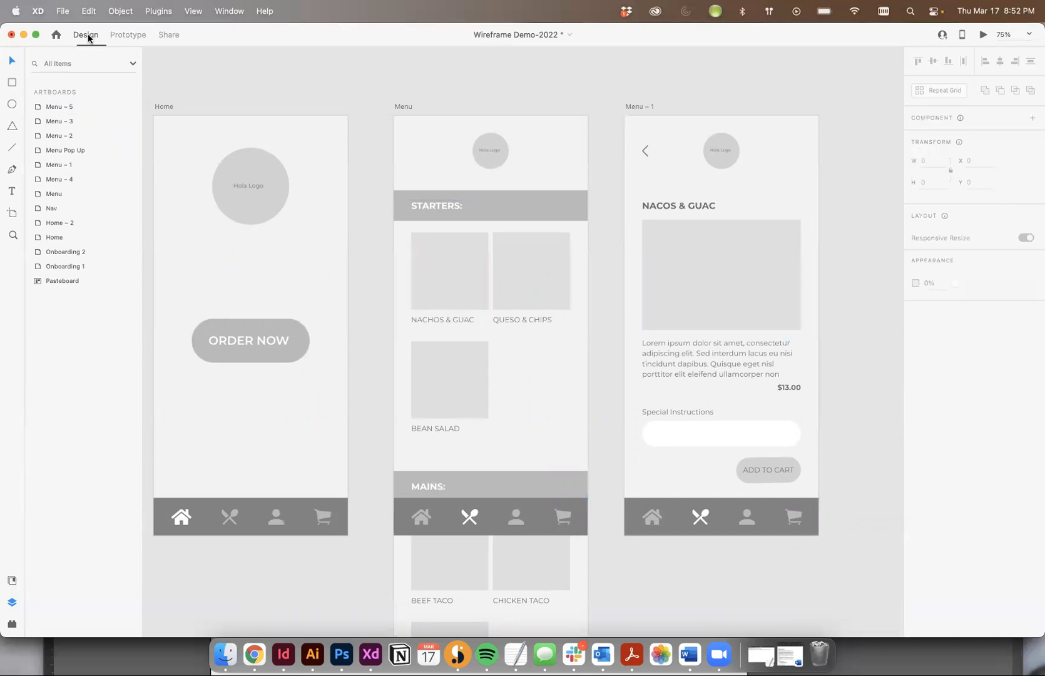
{"action": "left_click", "coordinate": [432, 319]}
{"action": "left_click", "coordinate": [463, 275], "text": "shift"}
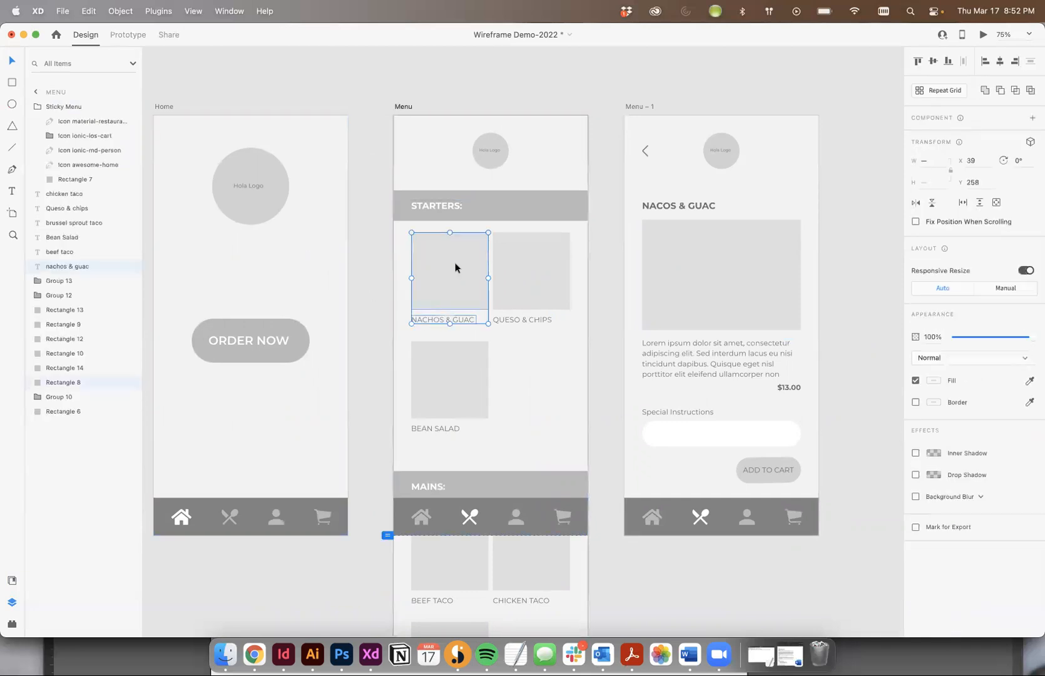
{"action": "key", "text": "super+g"}
Step: Group the QUESO & CHIPS and BEAN SALAD labels on the Menu artboard with their respective image placeholders
{"action": "left_click", "coordinate": [524, 319]}
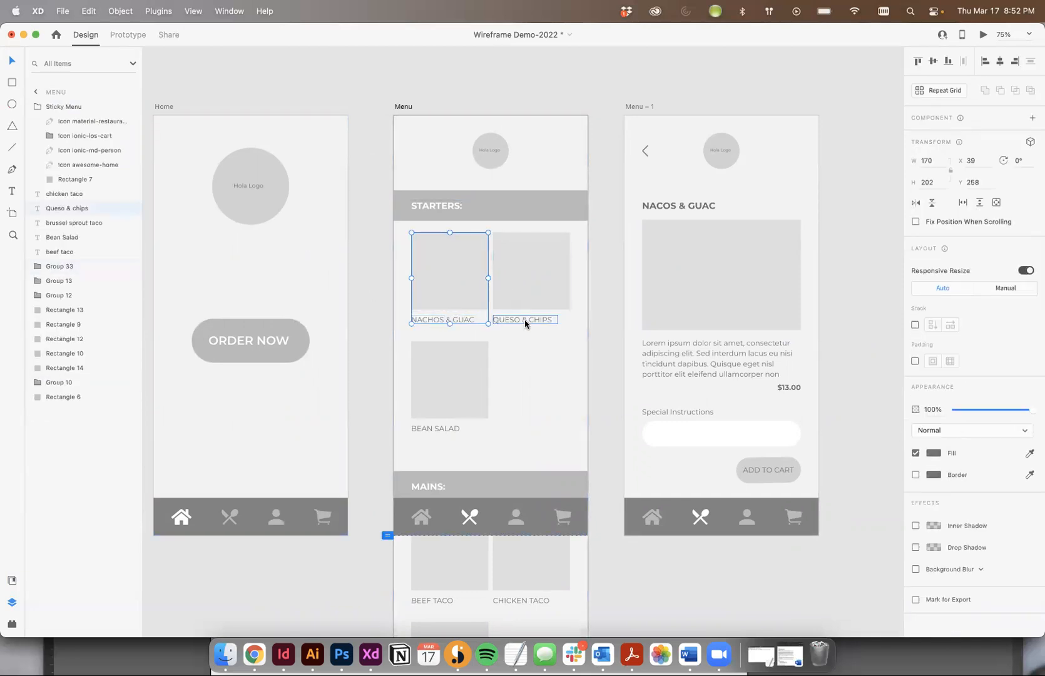
{"action": "left_click", "coordinate": [528, 287], "text": "shift"}
{"action": "key", "text": "super+g"}
{"action": "left_click", "coordinate": [450, 426]}
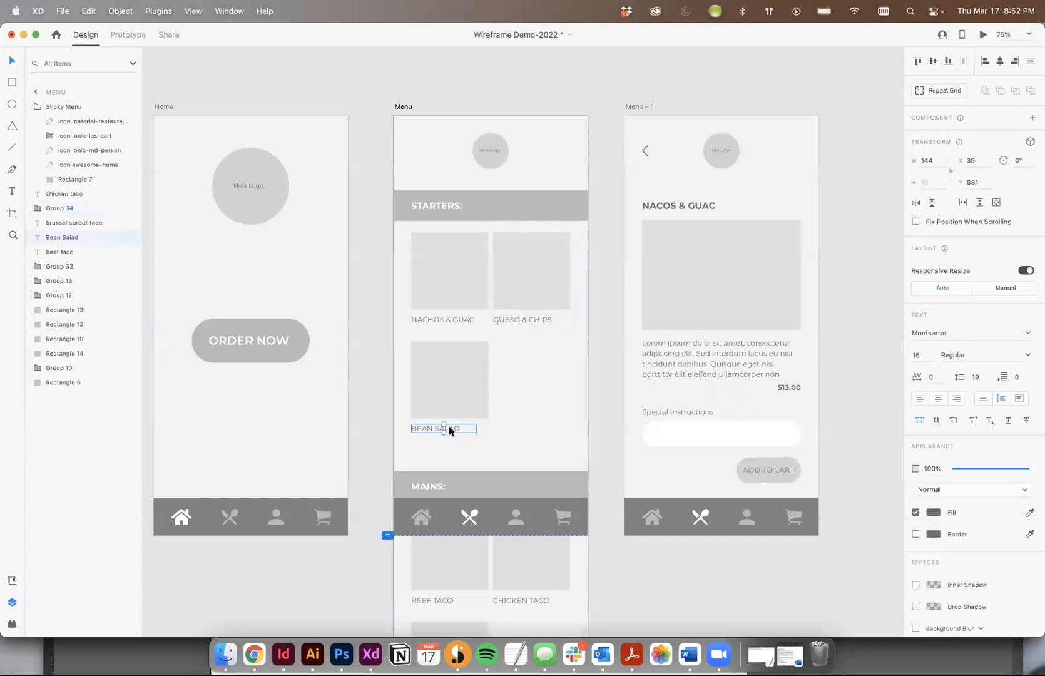
{"action": "left_click", "coordinate": [461, 380], "text": "shift"}
{"action": "key", "text": "super+g"}
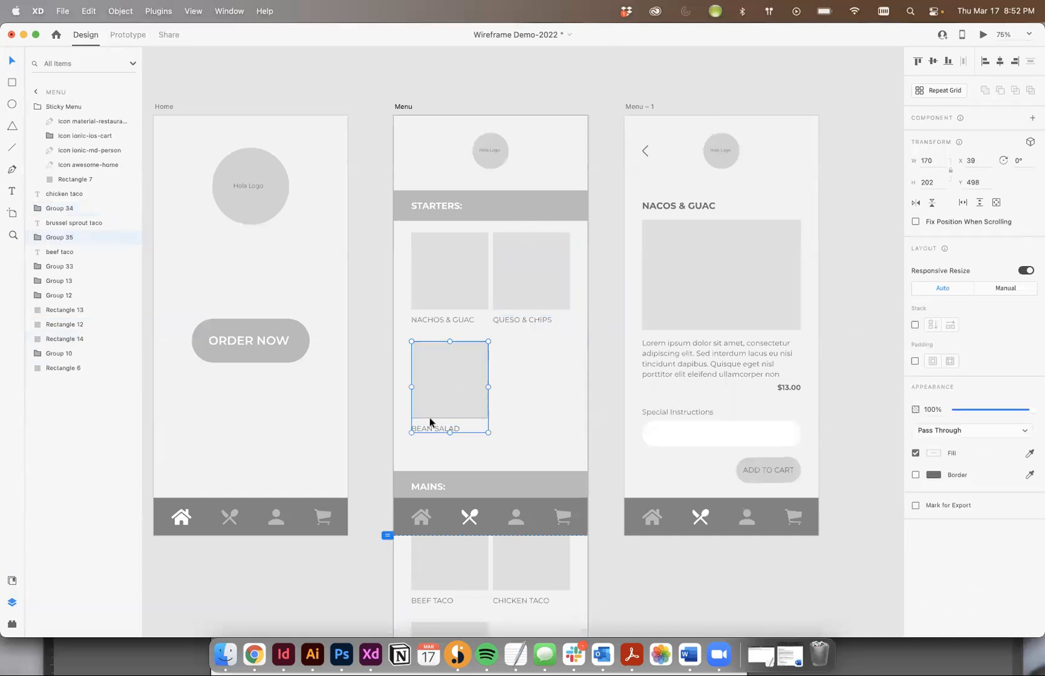
Step: Switch to Prototype mode and link the NACHOS & GUAC group to the Menu – 1 artboard with a tap transition
{"action": "left_click", "coordinate": [128, 35]}
{"action": "left_click", "coordinate": [597, 355]}
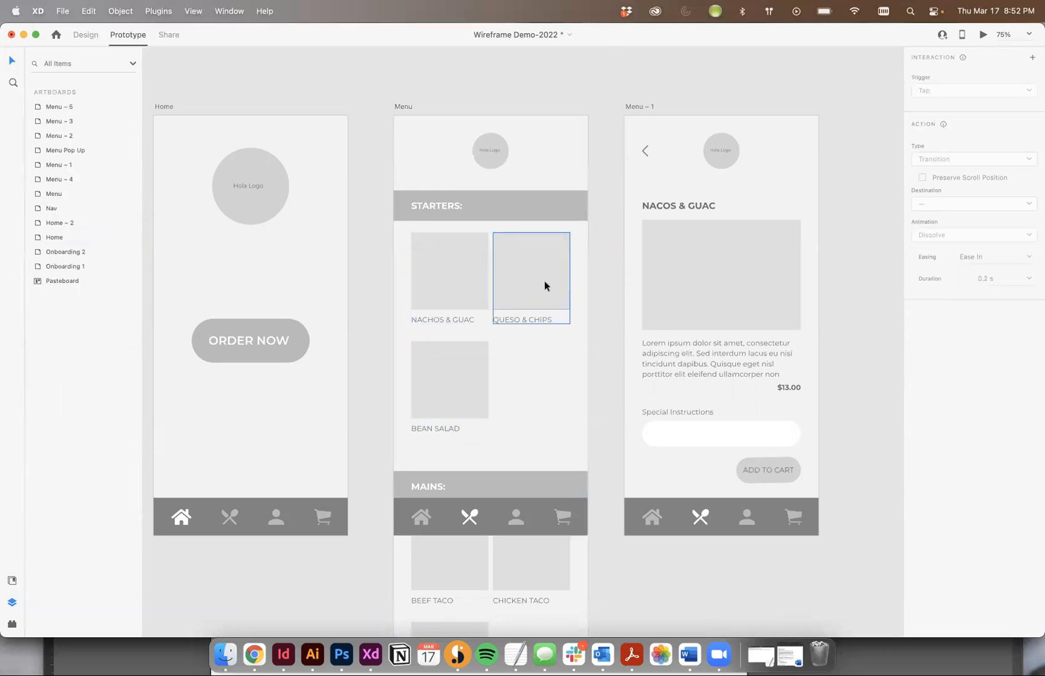
{"action": "left_click", "coordinate": [429, 275]}
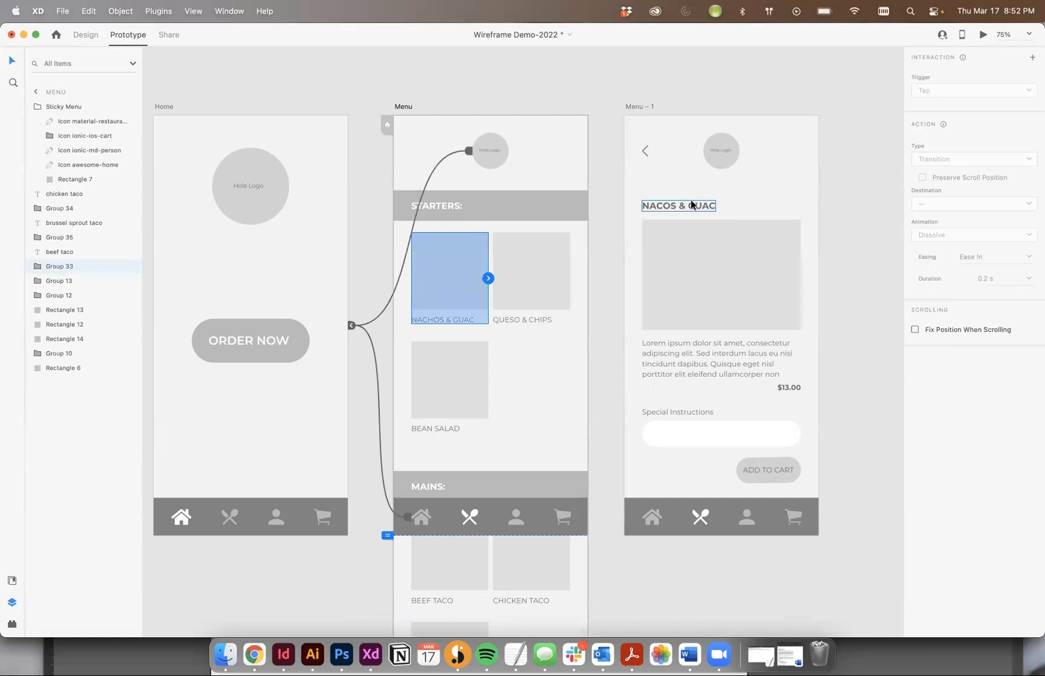
{"action": "left_click_drag", "start_coordinate": [488, 276], "coordinate": [665, 210]}
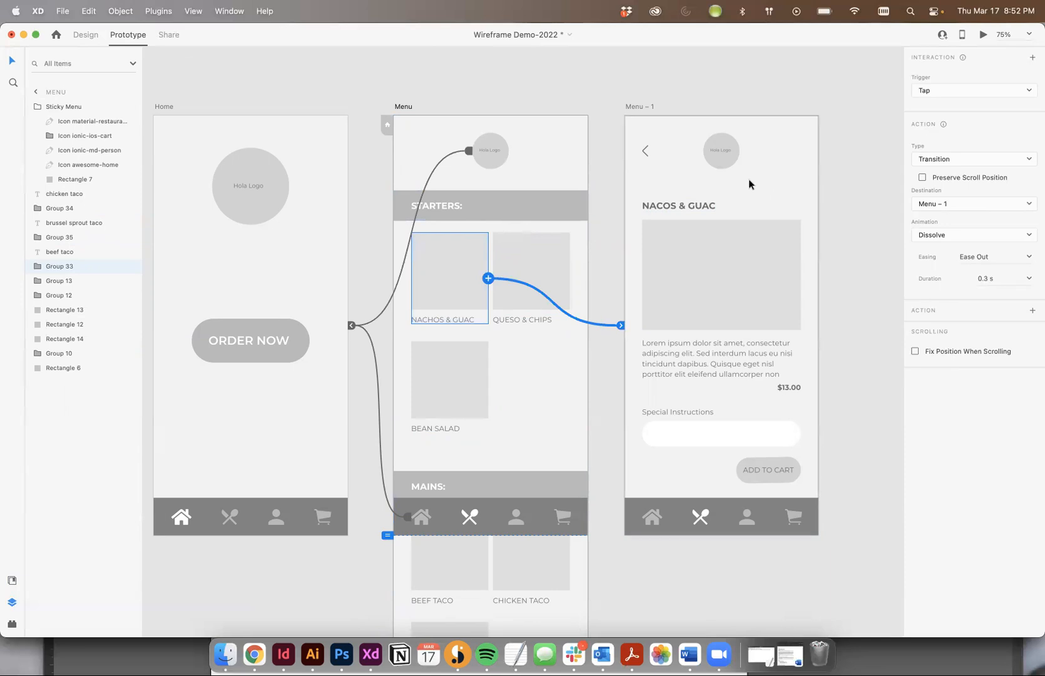
{"action": "left_click", "coordinate": [737, 143]}
{"action": "left_click", "coordinate": [673, 106]}
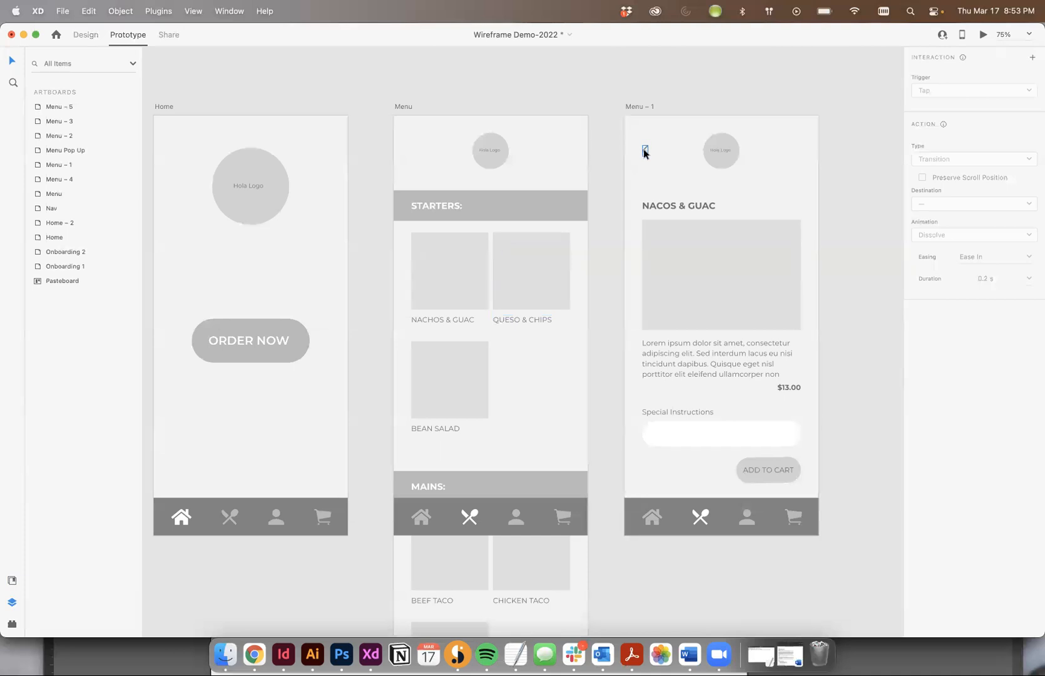
Step: Move the back arrow on the Menu – 1 artboard down to sit directly before the NACOS & GUAC heading
{"action": "left_click_drag", "start_coordinate": [644, 150], "coordinate": [689, 207]}
{"action": "left_click", "coordinate": [727, 106]}
{"action": "left_click", "coordinate": [749, 53]}
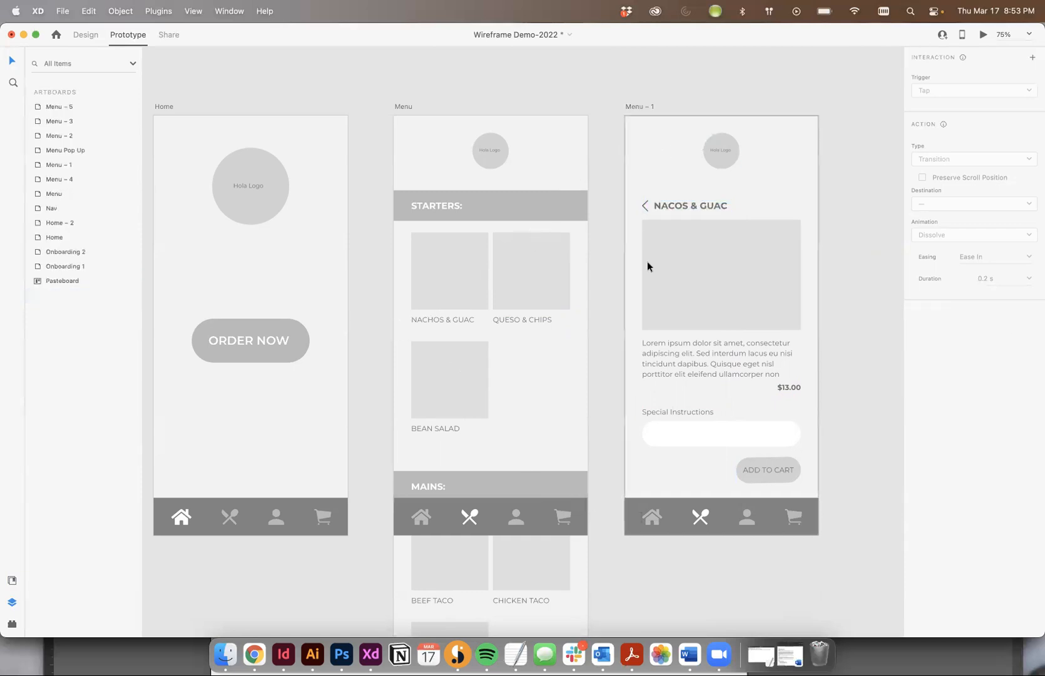
Step: Link the back arrow on the Menu – 1 artboard to the Menu artboard with a tap transition
{"action": "left_click", "coordinate": [643, 207]}
{"action": "left_click_drag", "start_coordinate": [647, 204], "coordinate": [520, 194]}
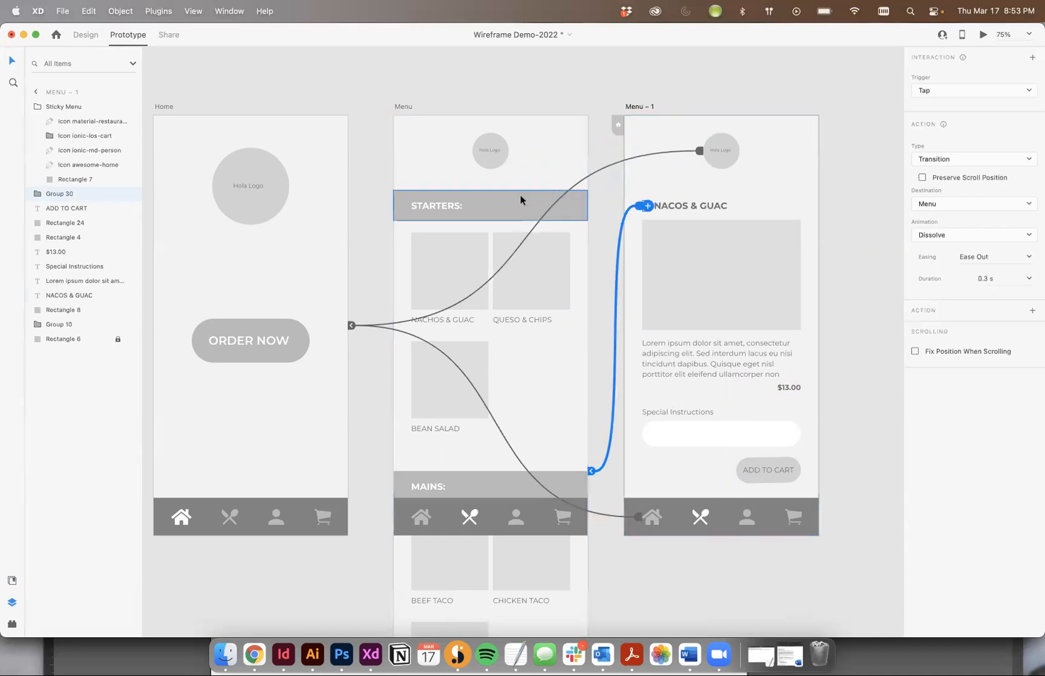
{"action": "left_click", "coordinate": [743, 98]}
Step: Preview the prototype from the Onboarding 1 artboard and go through the onboarding and Home screens to the menu
{"action": "key", "text": "super+minus"}
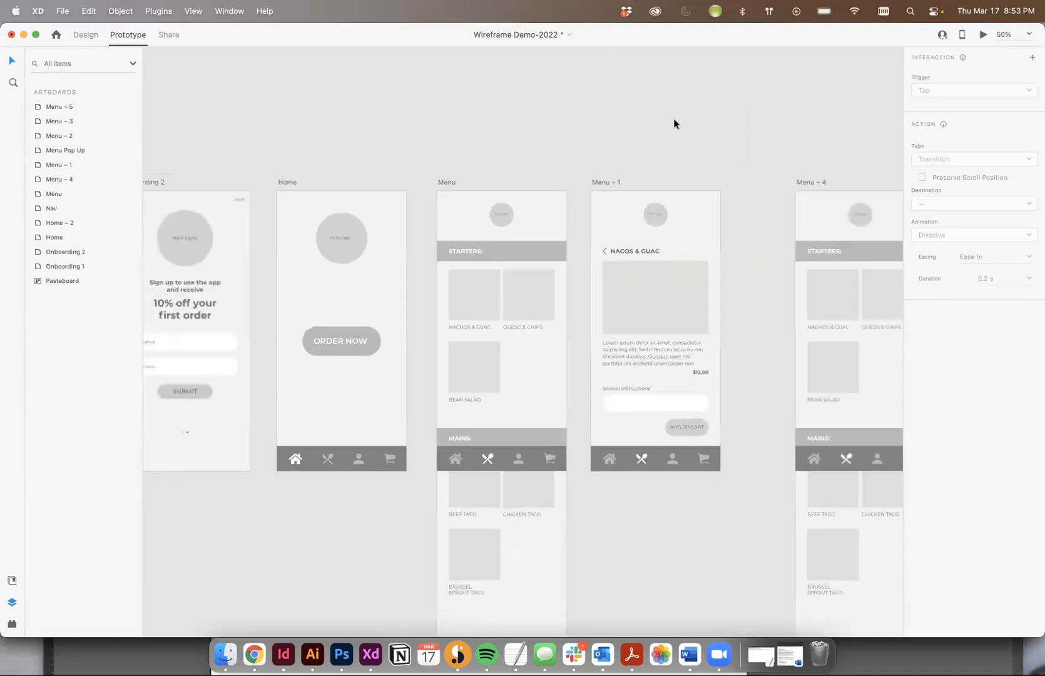
{"action": "scroll", "coordinate": [674, 122], "scroll_direction": "left", "scroll_amount": 5}
{"action": "left_click", "coordinate": [207, 182]}
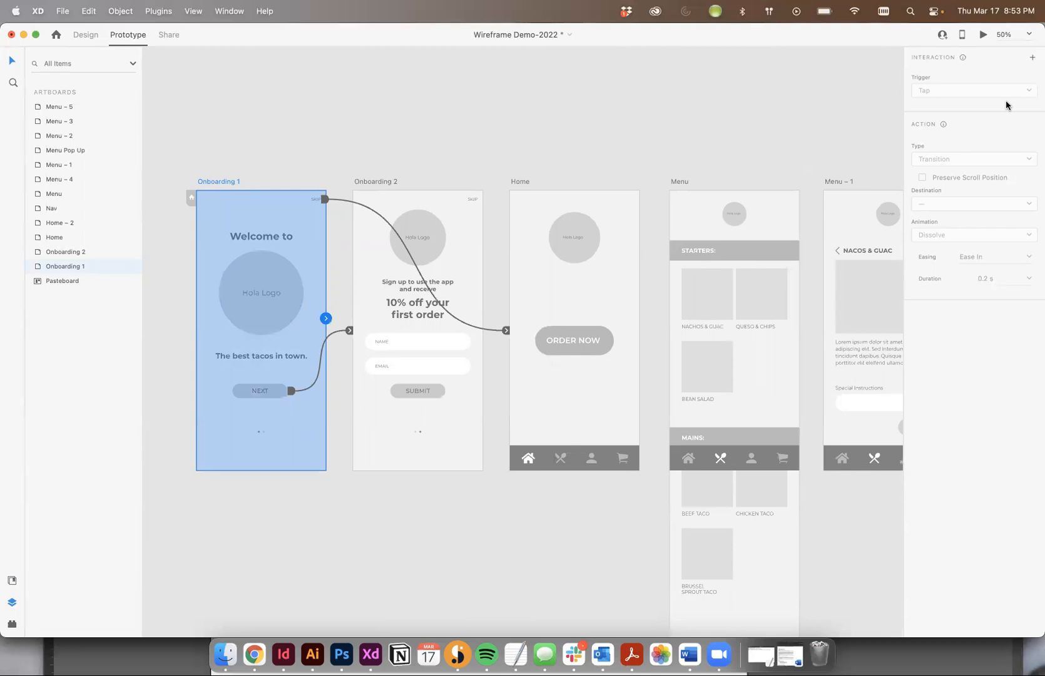
{"action": "left_click", "coordinate": [982, 34]}
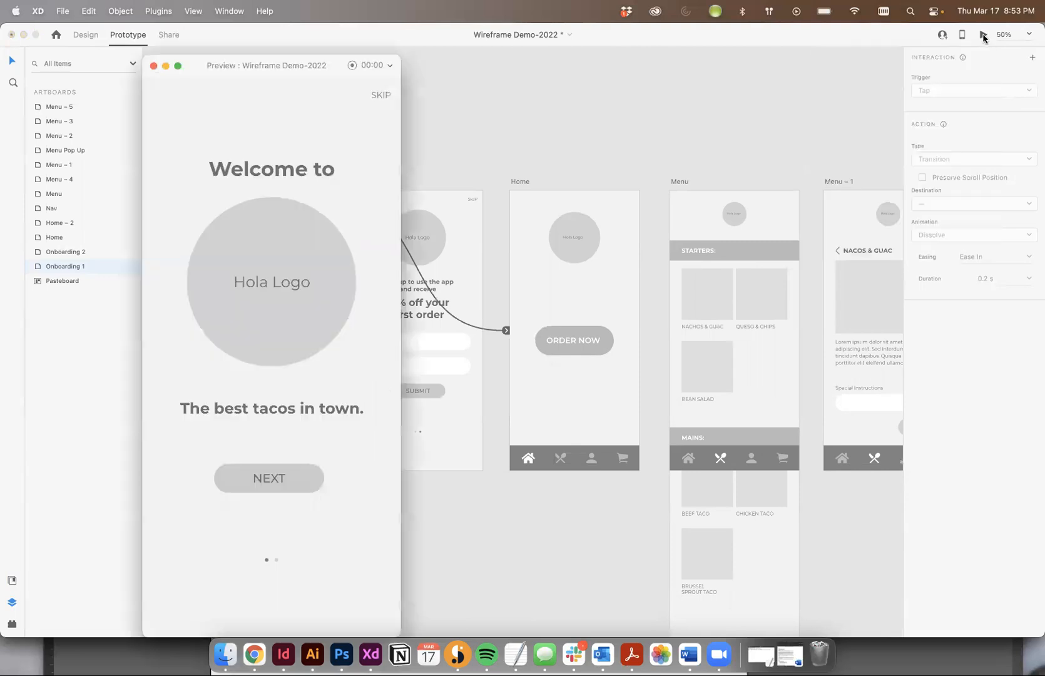
{"action": "left_click", "coordinate": [275, 487]}
{"action": "left_click", "coordinate": [289, 479]}
{"action": "left_click", "coordinate": [270, 370]}
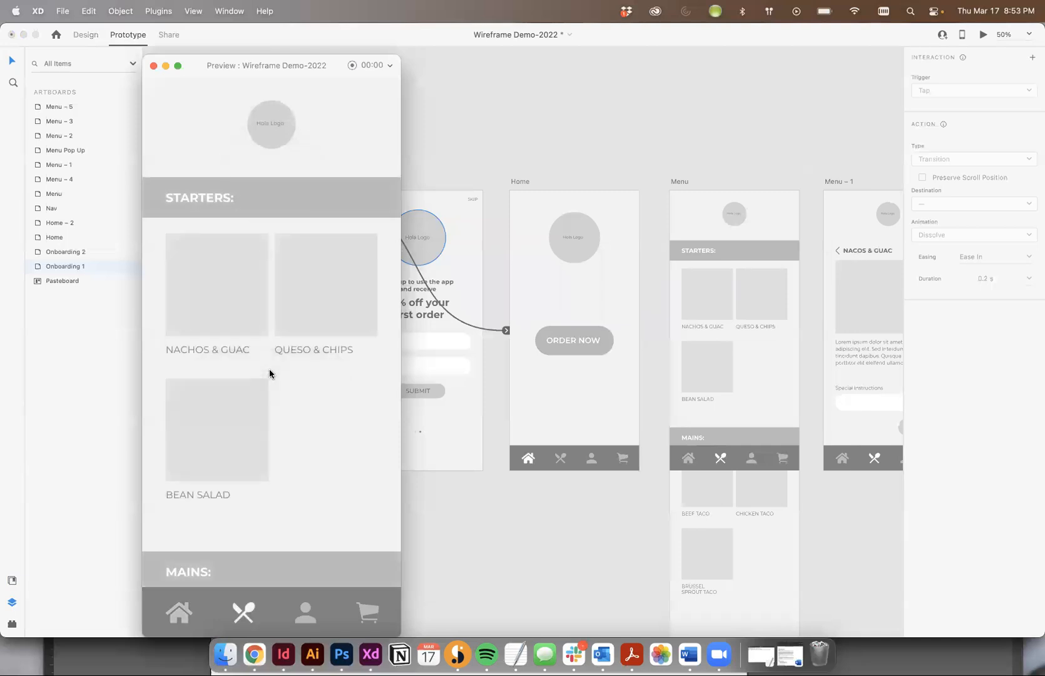
Step: Test the NACHOS & GUAC item, back arrow and Hola Logo links in the preview, then close it
{"action": "left_click", "coordinate": [209, 283]}
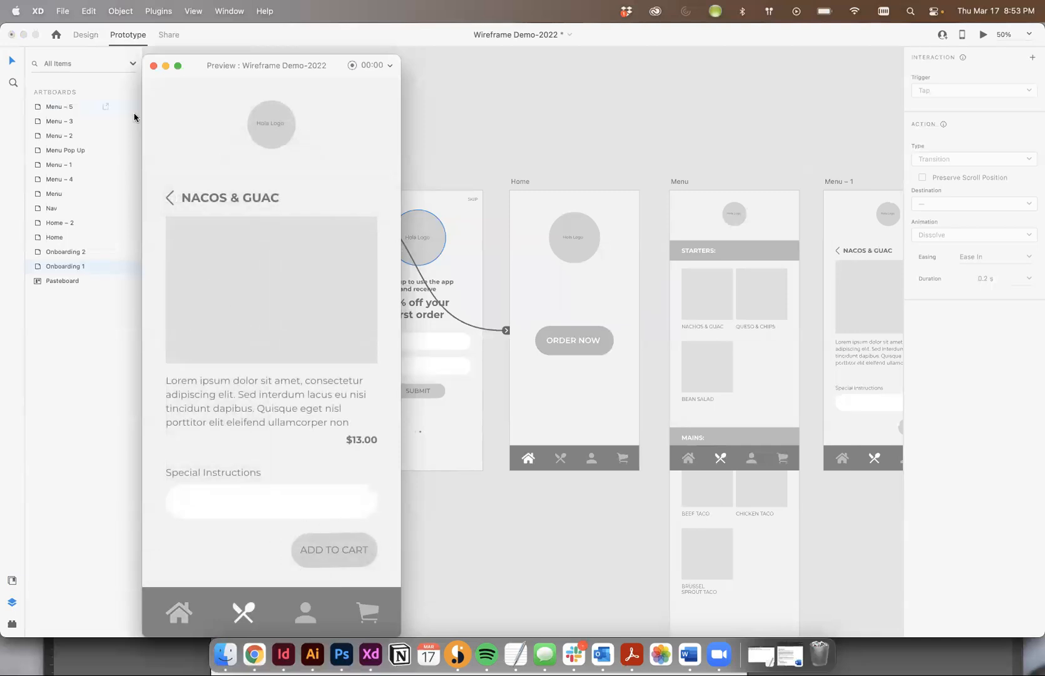
{"action": "left_click", "coordinate": [169, 198]}
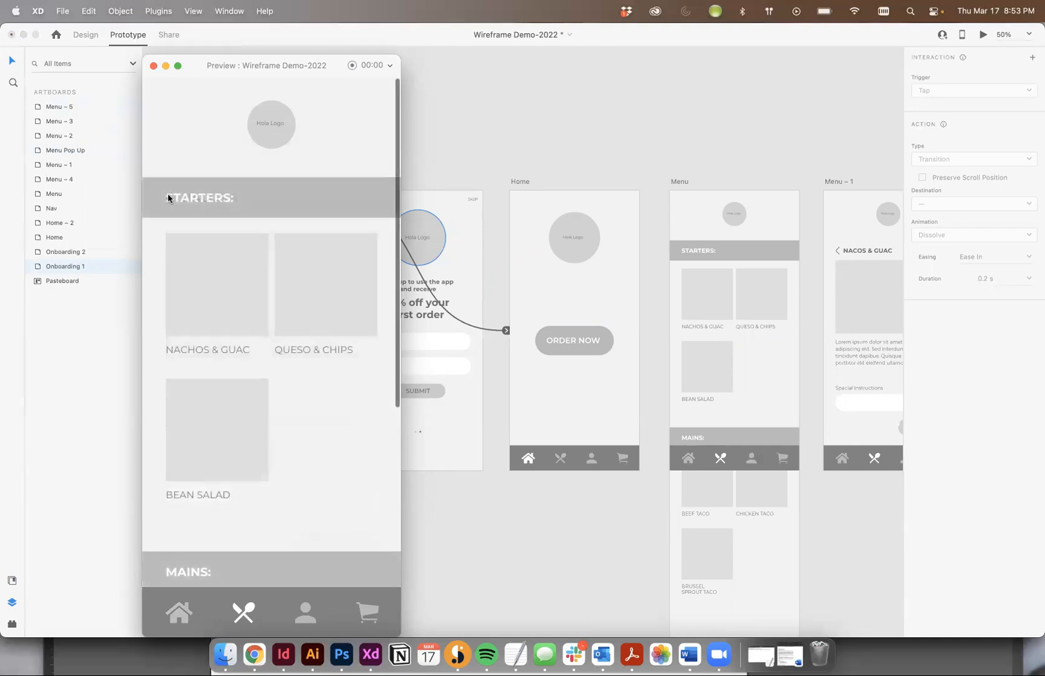
{"action": "left_click", "coordinate": [259, 123]}
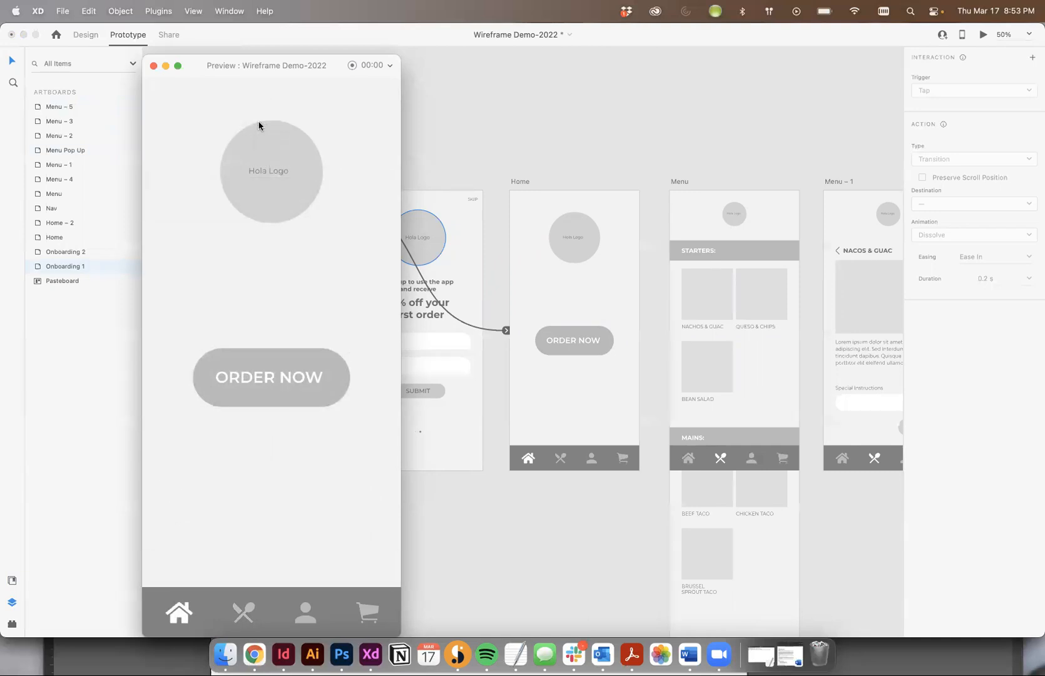
{"action": "left_click", "coordinate": [153, 66]}
{"action": "left_click", "coordinate": [643, 128]}
{"action": "scroll", "coordinate": [643, 128], "scroll_direction": "right", "scroll_amount": 10}
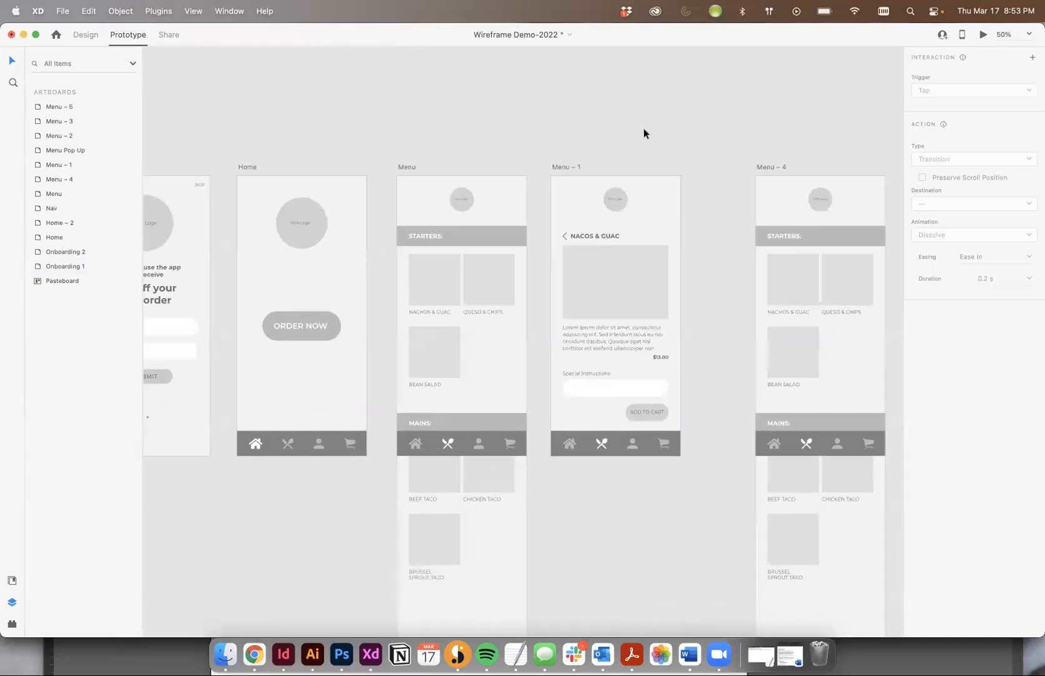
{"action": "scroll", "coordinate": [643, 128], "scroll_direction": "down", "scroll_amount": 2}
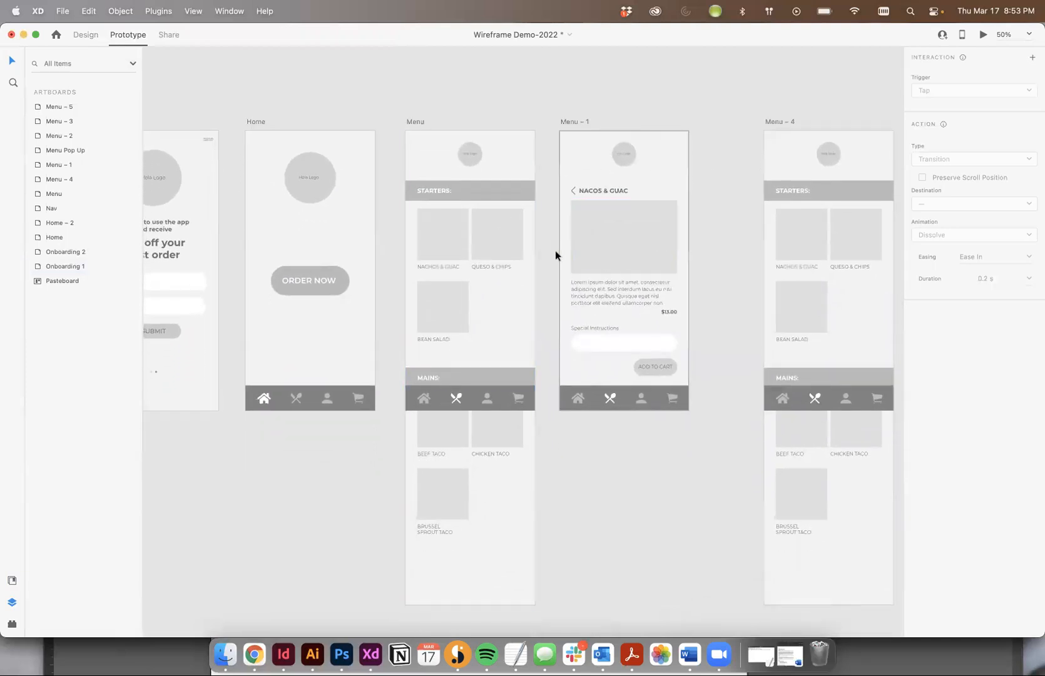
{"action": "scroll", "coordinate": [452, 205], "scroll_direction": "left", "scroll_amount": 5}
{"action": "scroll", "coordinate": [453, 205], "scroll_direction": "up", "scroll_amount": 1}
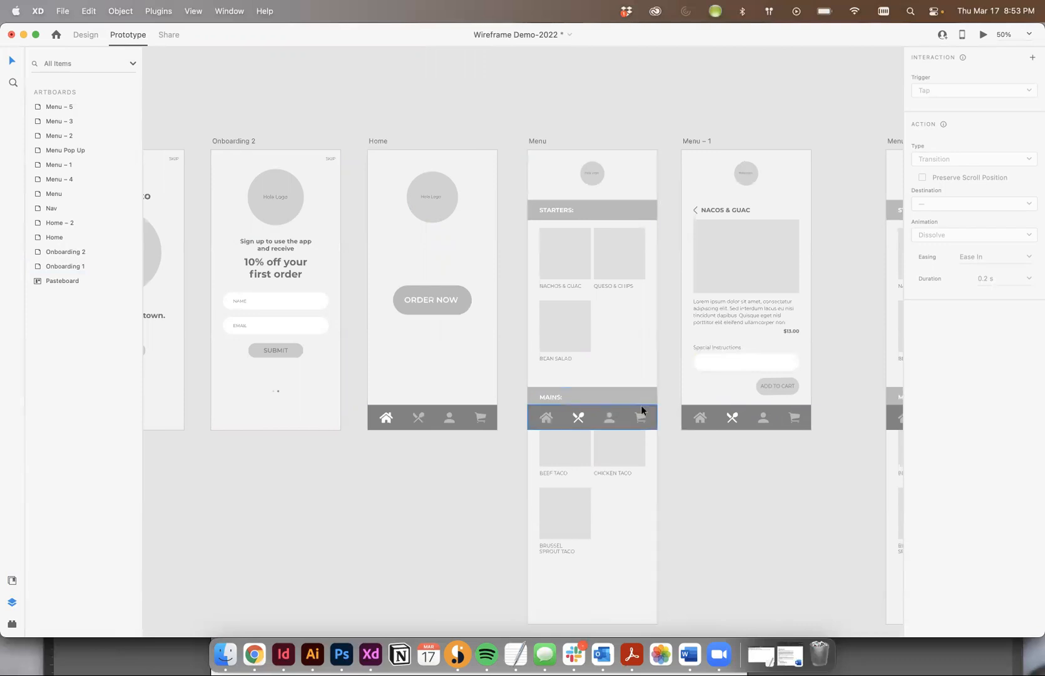
{"action": "scroll", "coordinate": [427, 281], "scroll_direction": "right", "scroll_amount": 10}
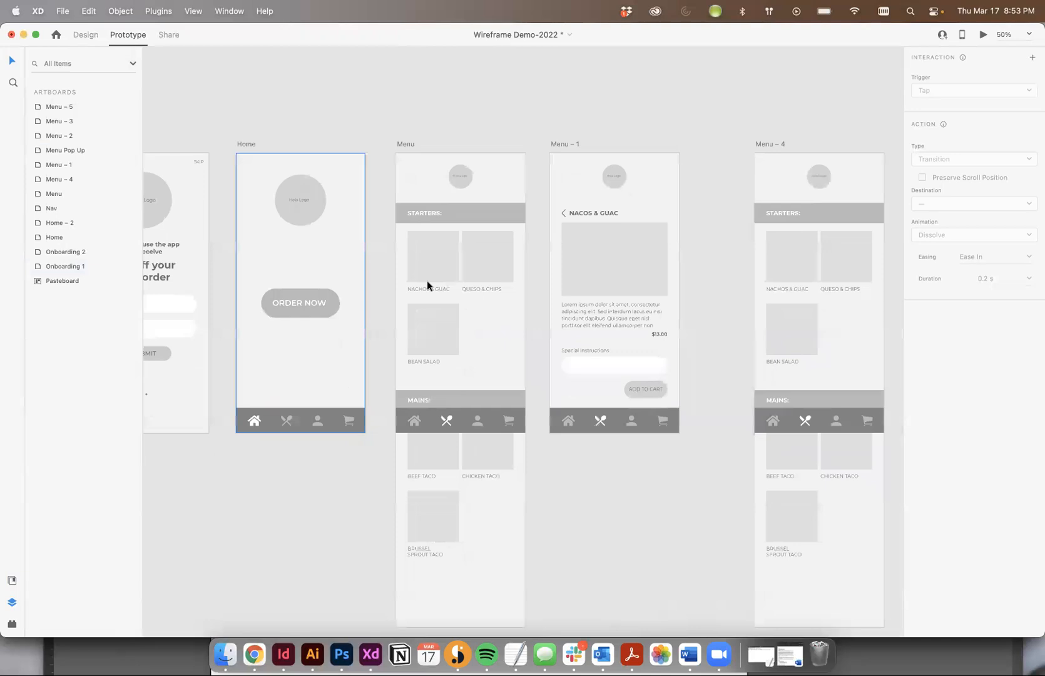